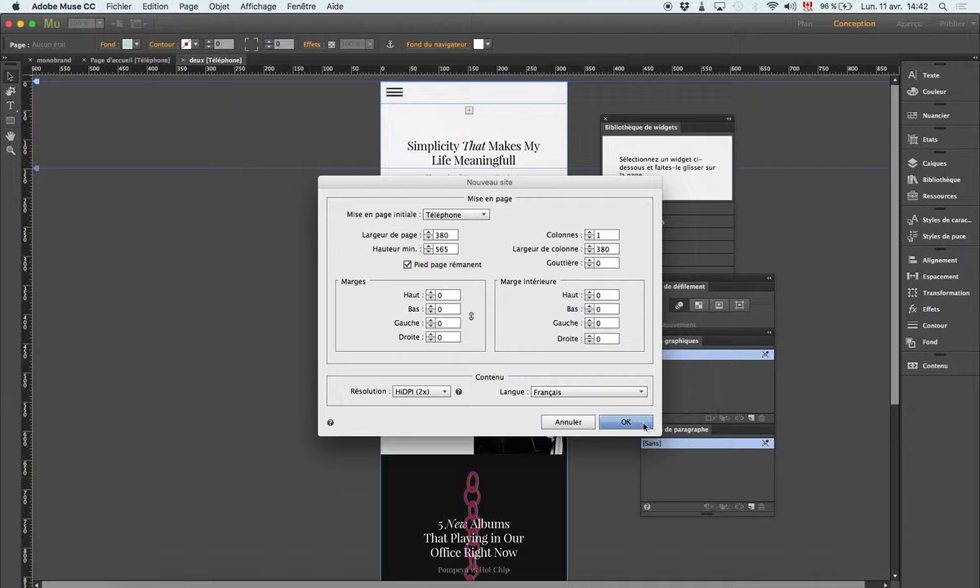
# Step: Create the new phone site with a 380-wide page and HiDPI resolution, and open its home page for design
pyautogui.click(625, 422)
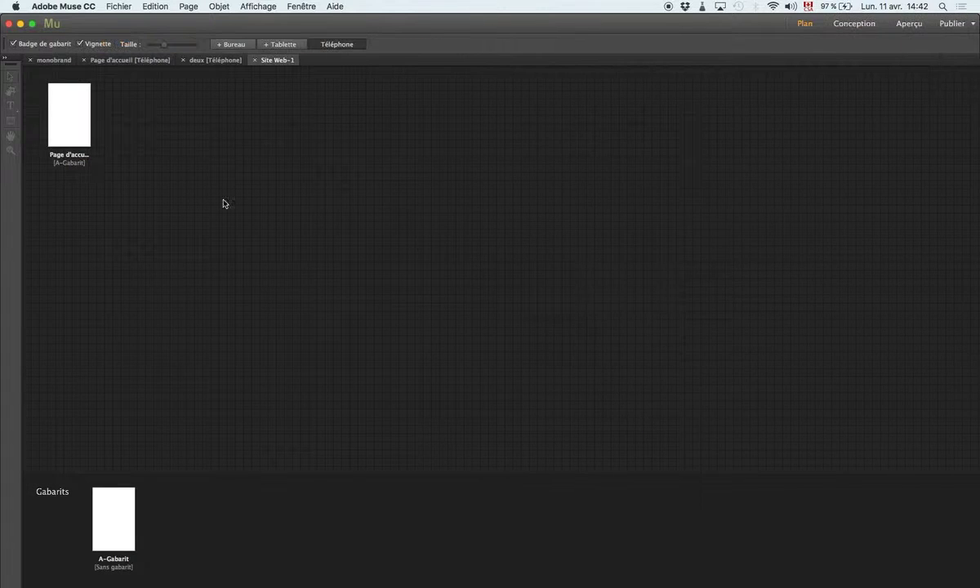
pyautogui.doubleClick(72, 121)
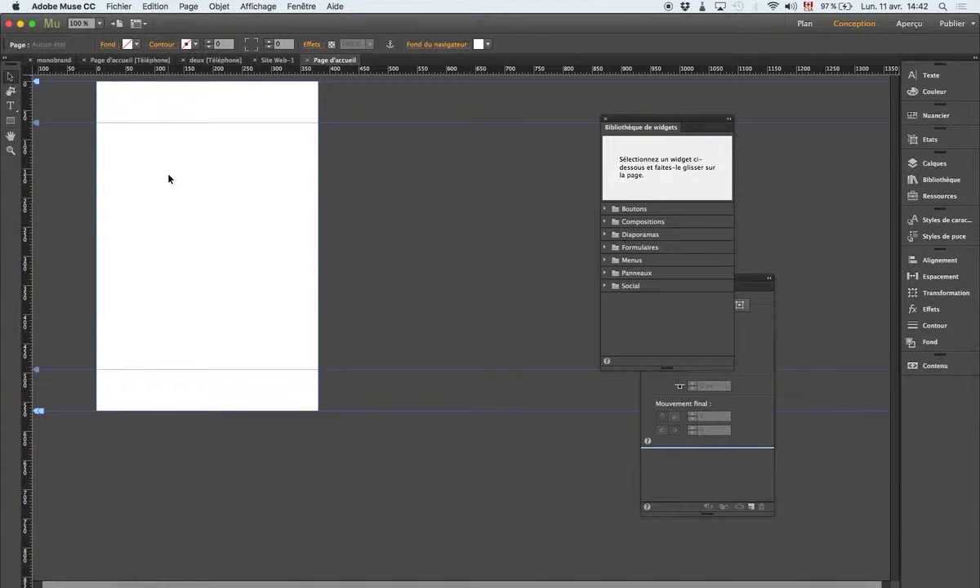
# Step: Switch to Finder and open Start.psd from UI/Monobrand/monobrand-ui-ios/Photoshop in Photoshop, leaving the missing fonts unresolved
pyautogui.press('super+Tab')
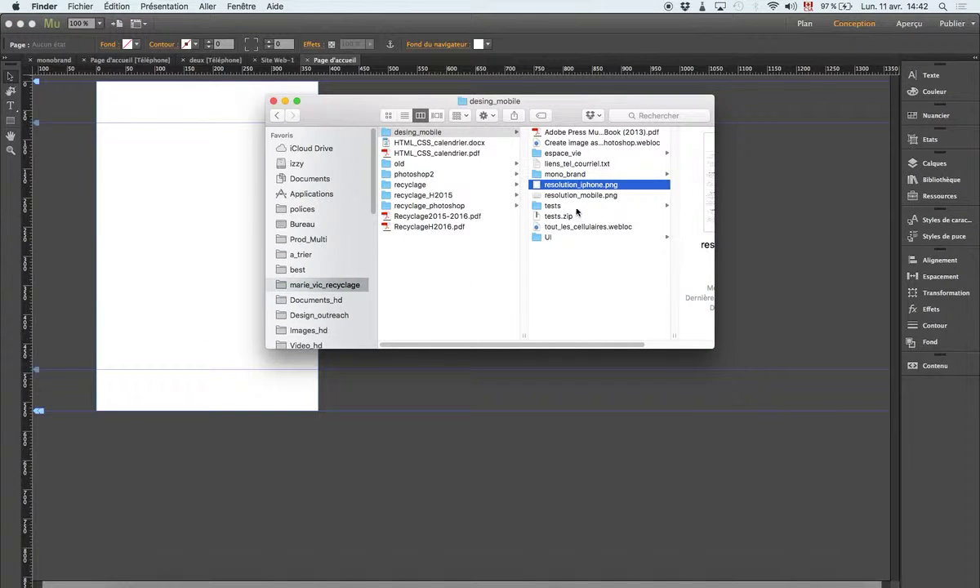
pyautogui.click(563, 236)
pyautogui.click(608, 143)
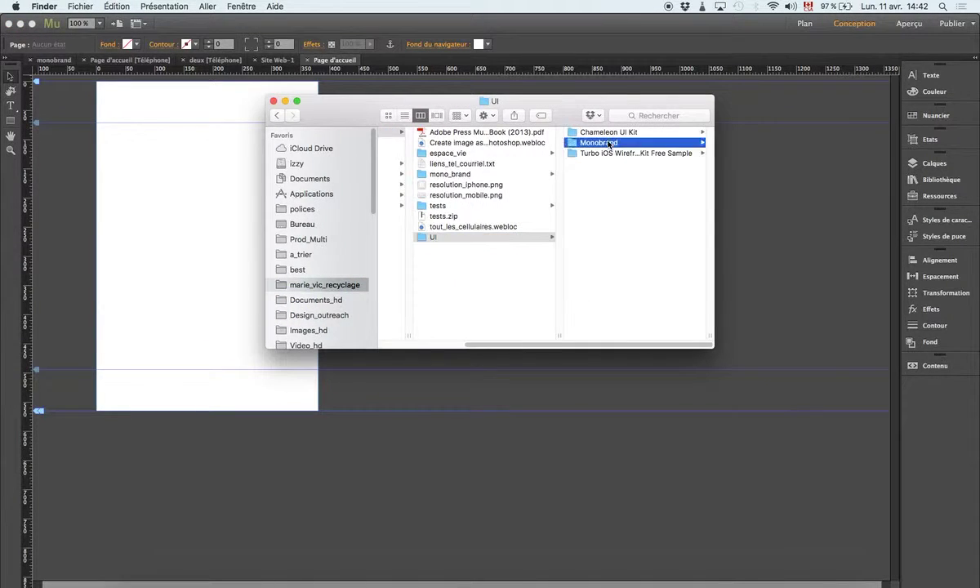
pyautogui.click(605, 153)
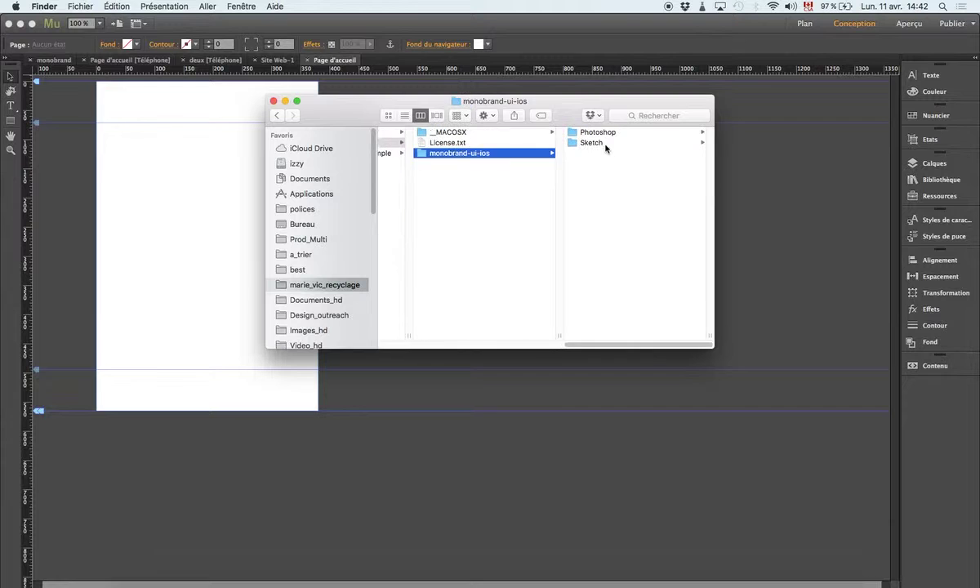
pyautogui.click(604, 132)
pyautogui.click(592, 176)
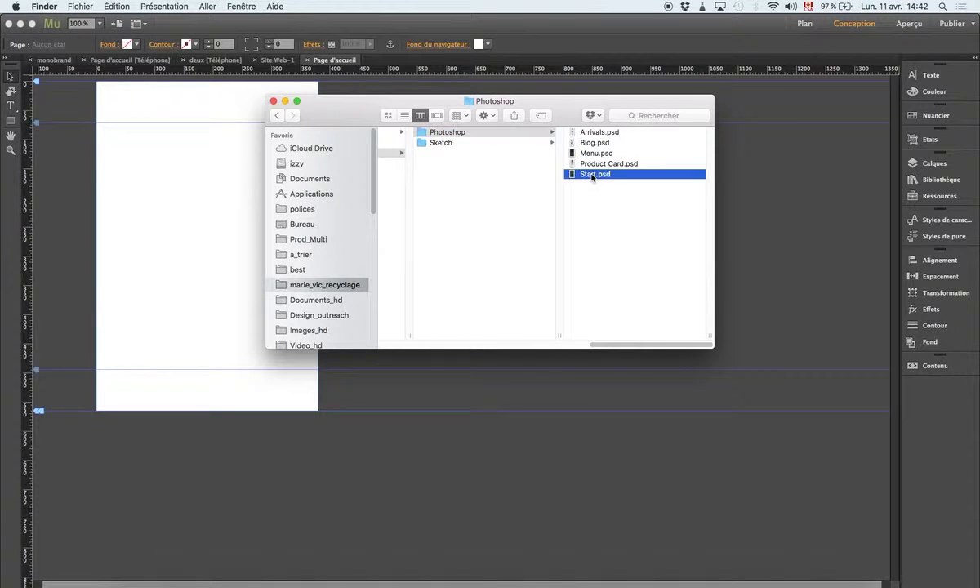
pyautogui.hscroll(-5, 586, 250)
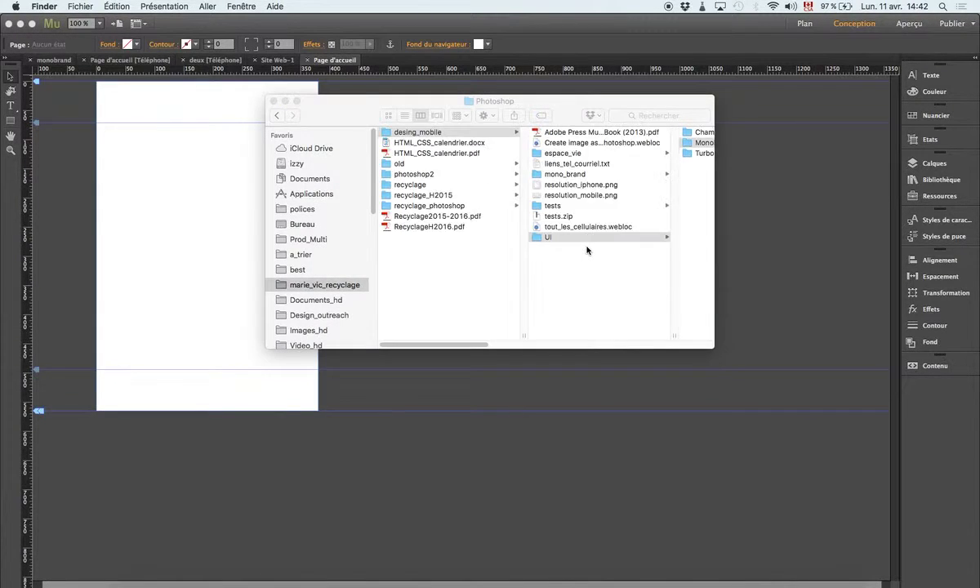
pyautogui.hscroll(5, 586, 250)
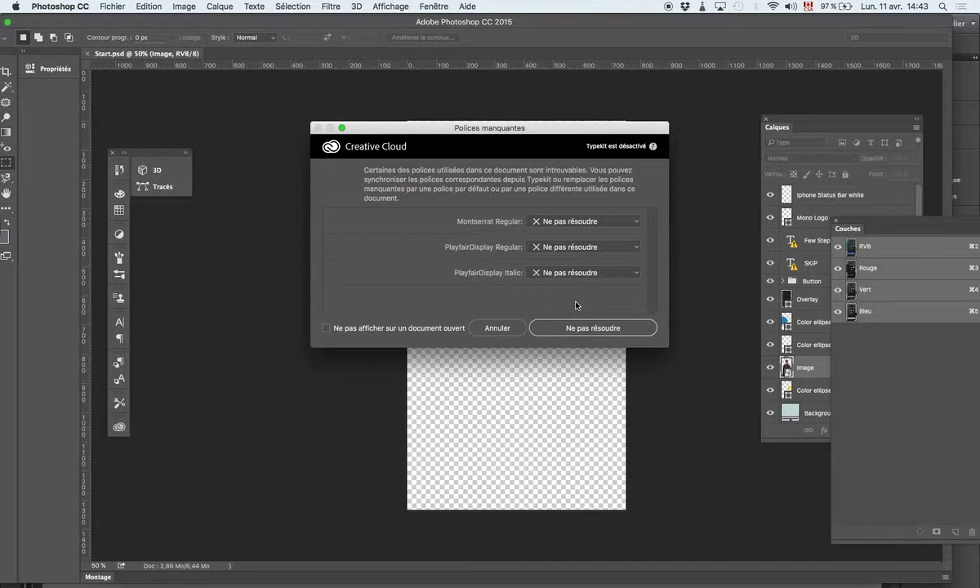
pyautogui.click(578, 327)
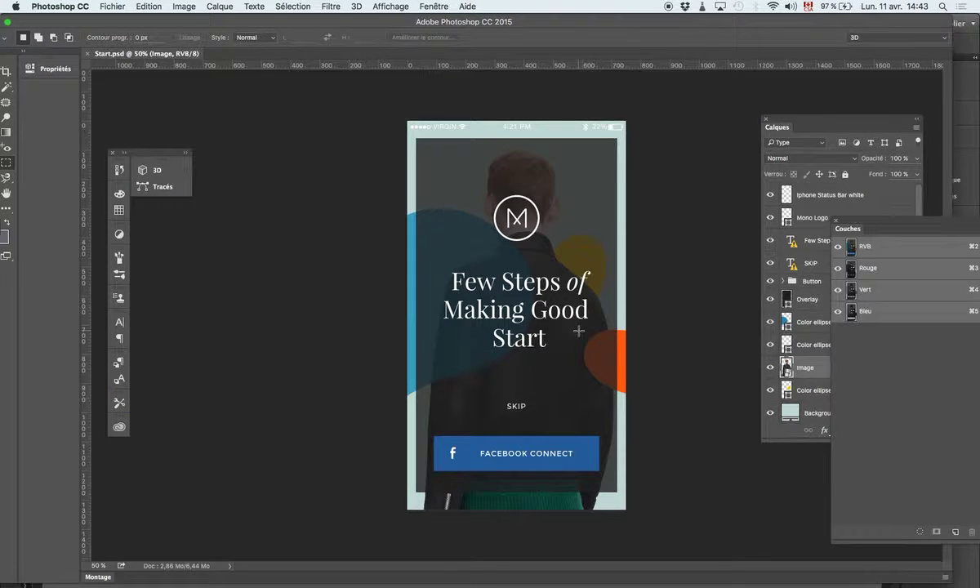
# Step: Open the Image Size settings of Start.psd and select the height value
pyautogui.press('super+alt+i')
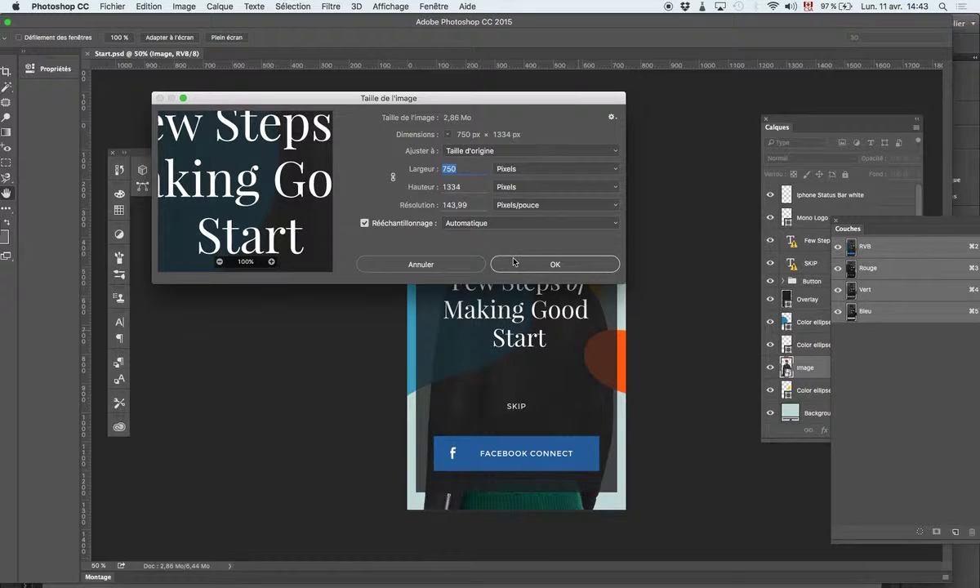
pyautogui.click(471, 188)
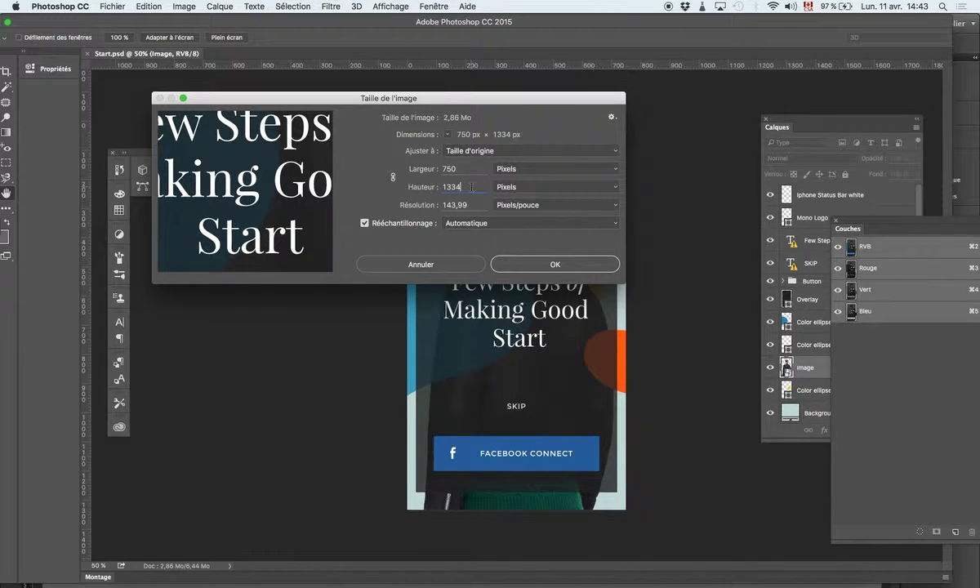
pyautogui.doubleClick(471, 187)
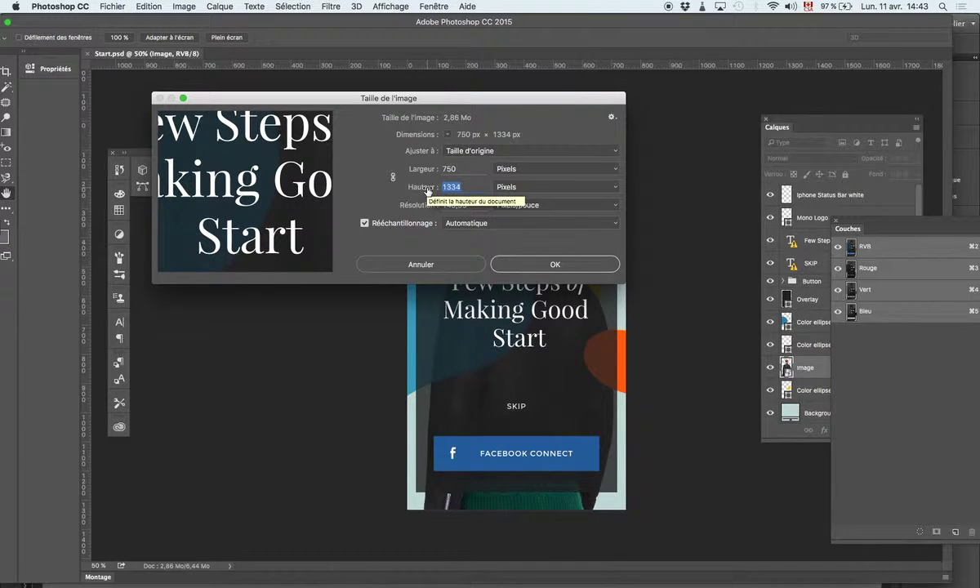
# Step: Switch to Finder and preview resolution_mobile.png and resolution_iphone.png in the desing_mobile folder to examine mobile screen resolutions
pyautogui.press('super+Tab')
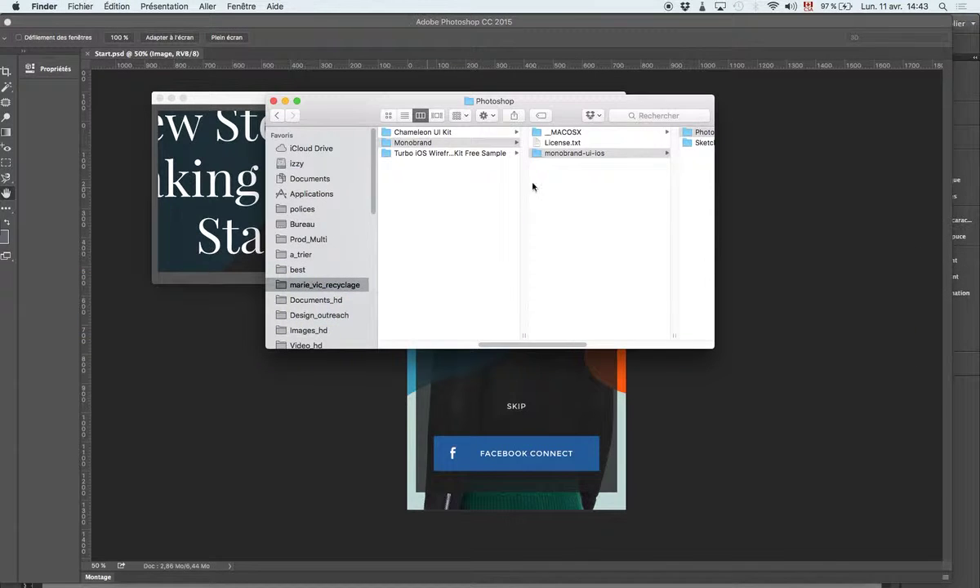
pyautogui.hscroll(-5, 571, 173)
pyautogui.click(571, 195)
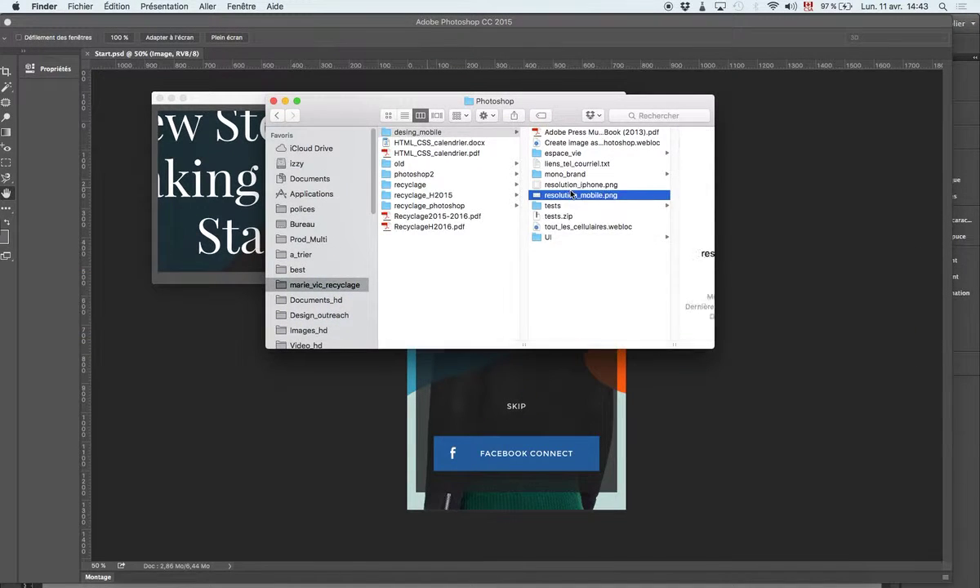
pyautogui.press('space')
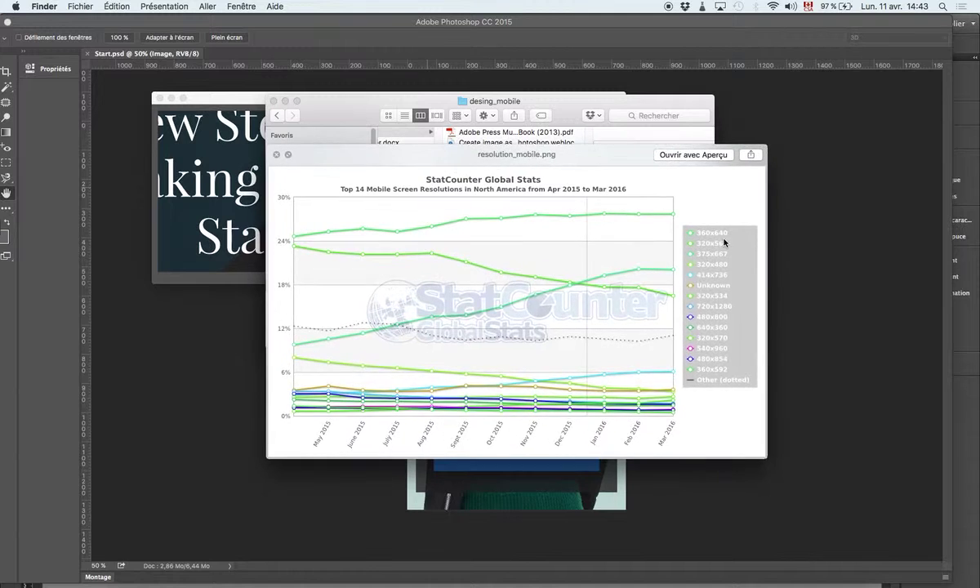
pyautogui.press('space')
pyautogui.click(561, 185)
pyautogui.press('space')
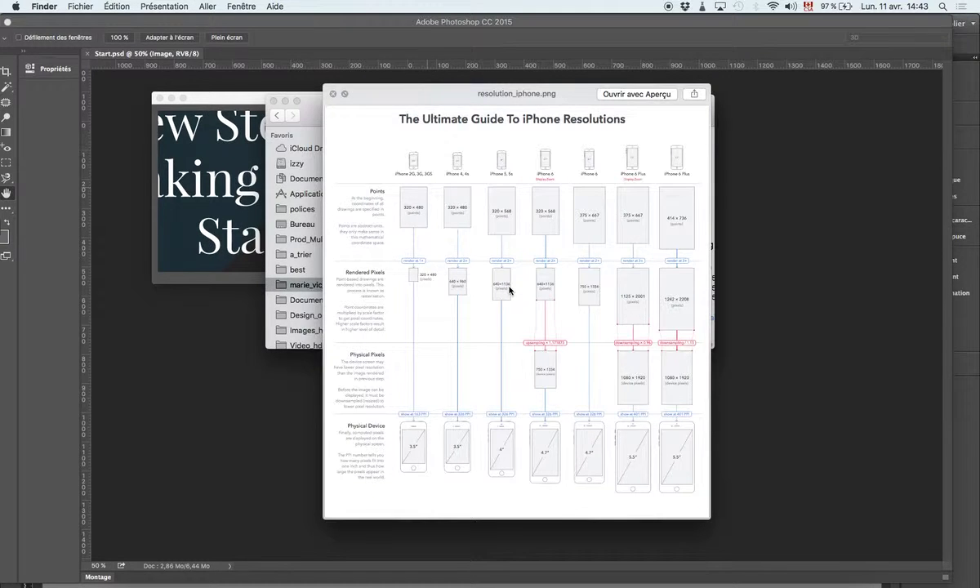
pyautogui.press('space')
# Step: Switch back to Photoshop and set the image width to 640 pixels
pyautogui.click(215, 221)
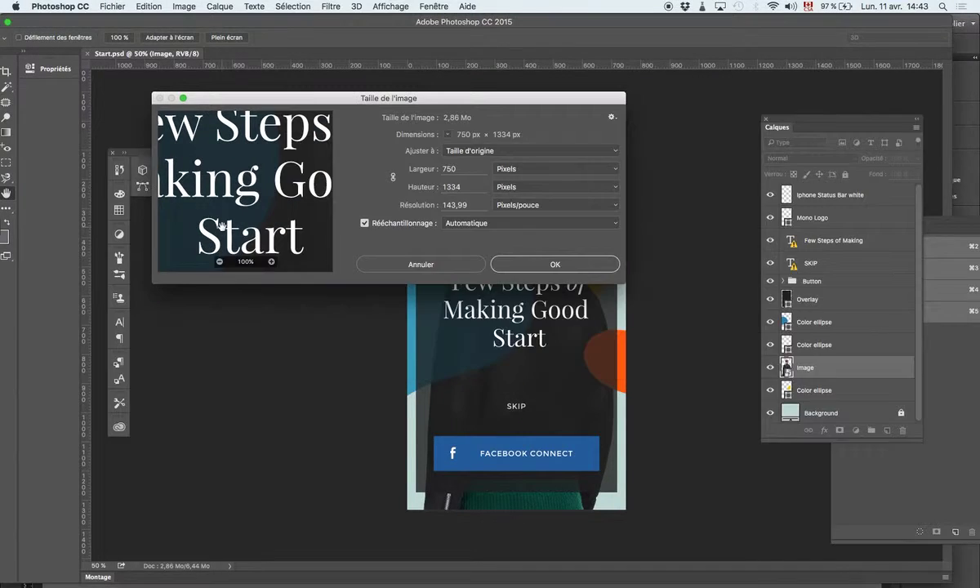
pyautogui.click(434, 169)
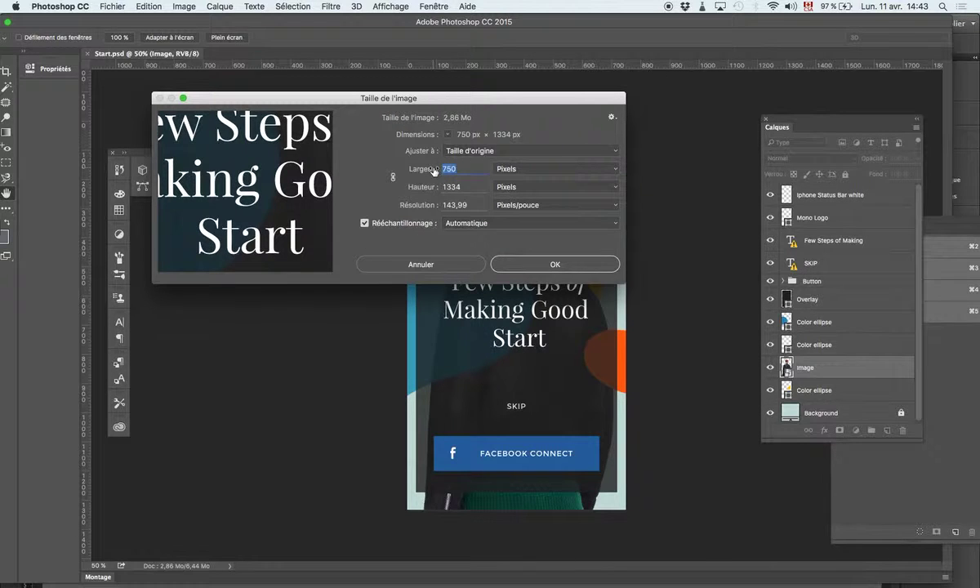
pyautogui.write('640')
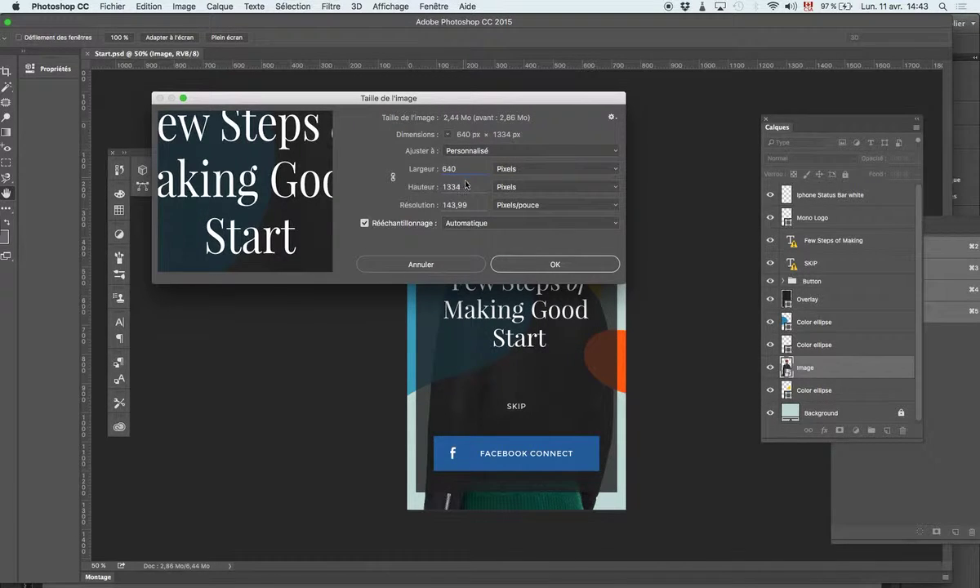
pyautogui.press('Tab')
pyautogui.click(449, 169)
pyautogui.click(462, 187)
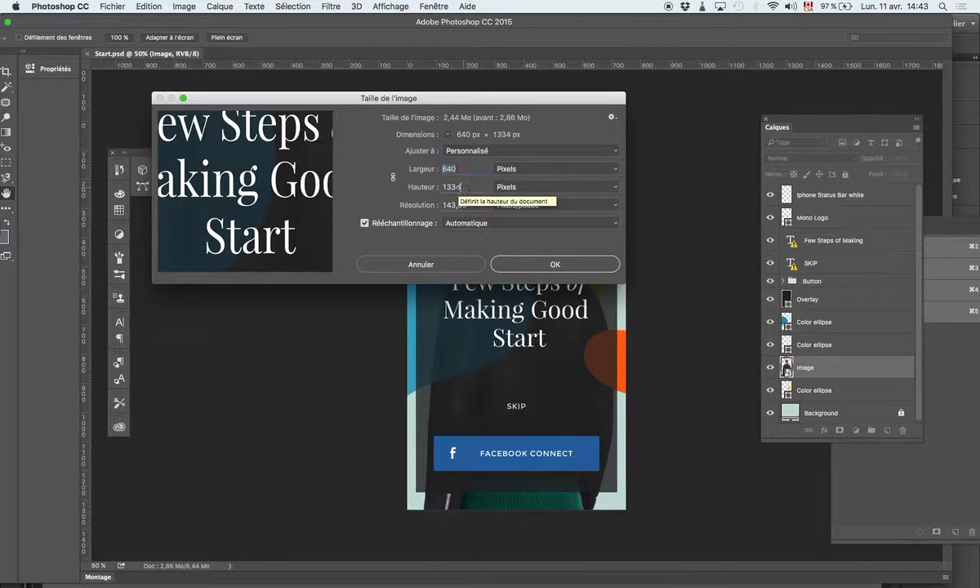
pyautogui.click(433, 188)
# Step: Check the iPhone resolution chart in Finder, and set the image height to 1136 pixels in Photoshop
pyautogui.press('super+Tab')
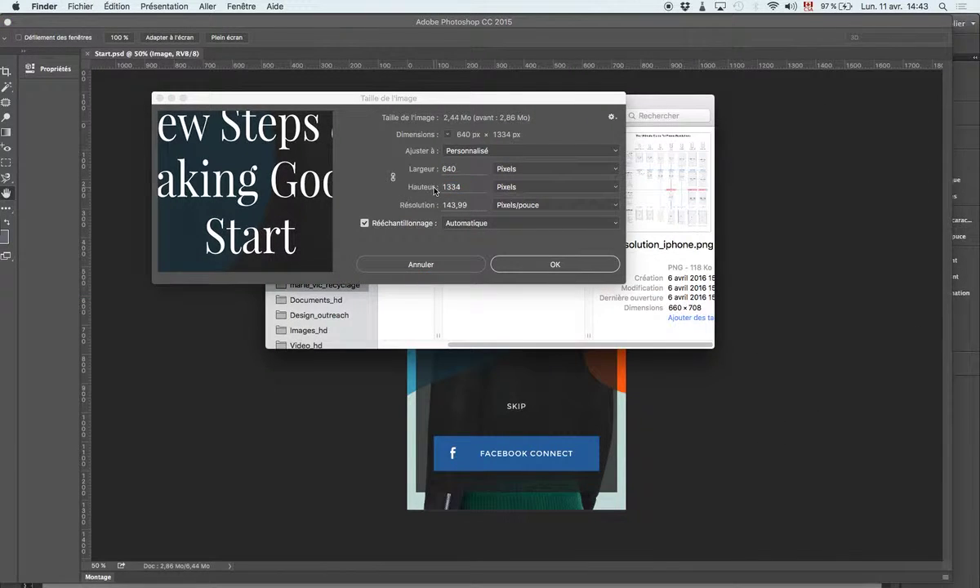
pyautogui.press('space')
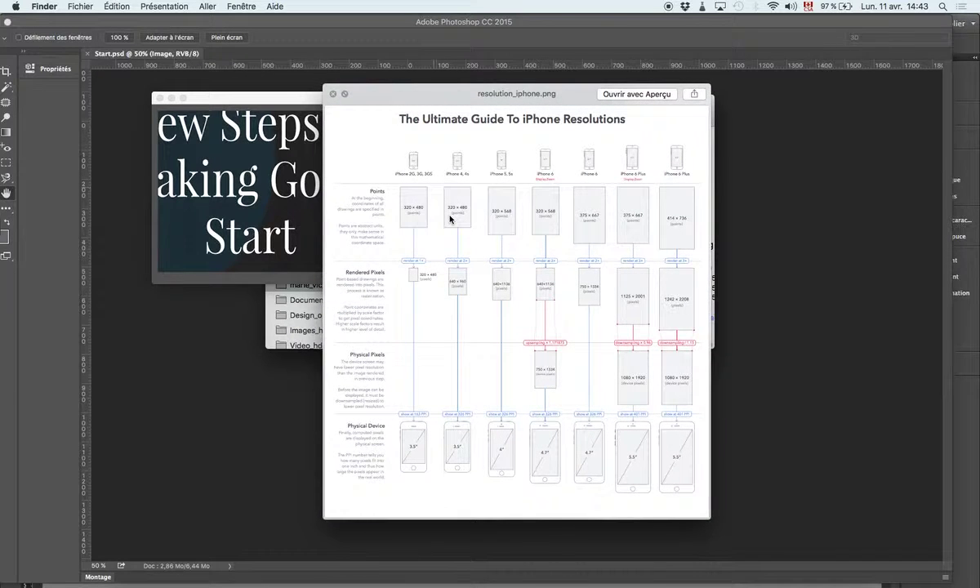
pyautogui.press('space')
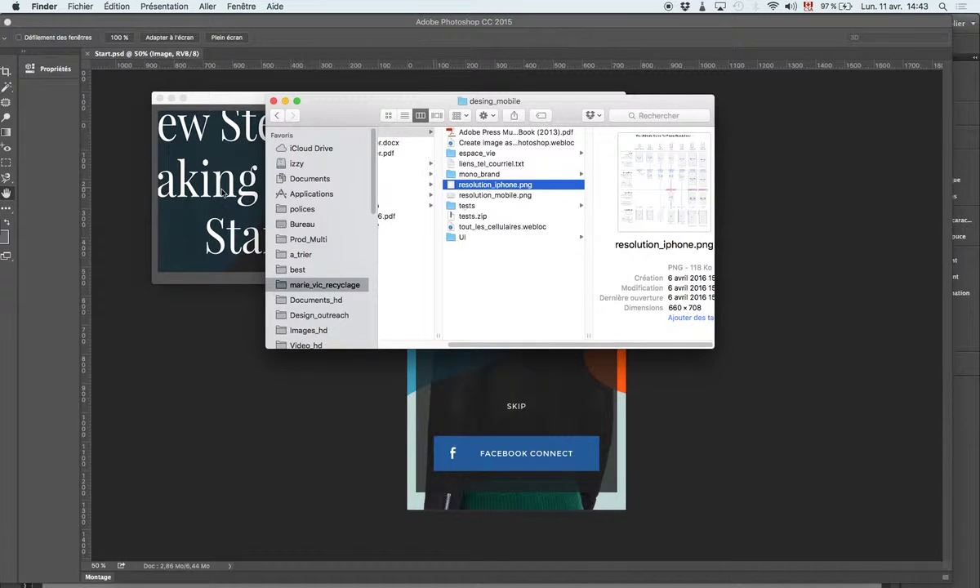
pyautogui.press('super+Tab')
pyautogui.click(443, 186)
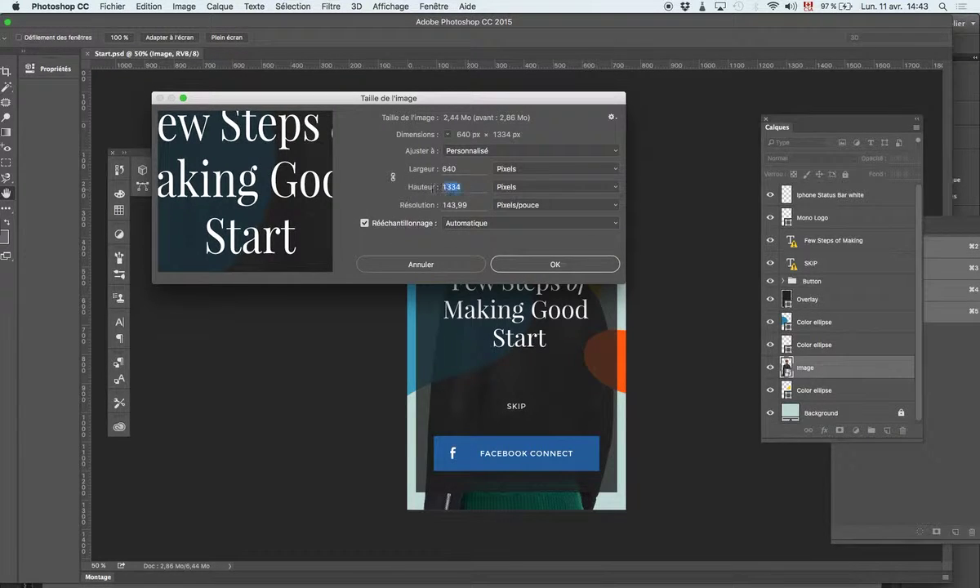
pyautogui.write('1135')
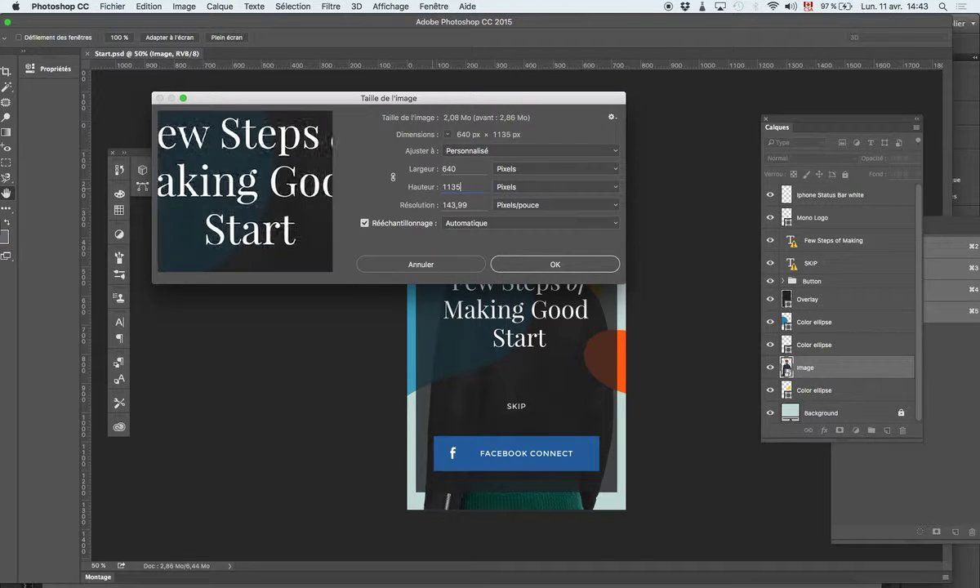
pyautogui.press('BackSpace')
pyautogui.write('6')
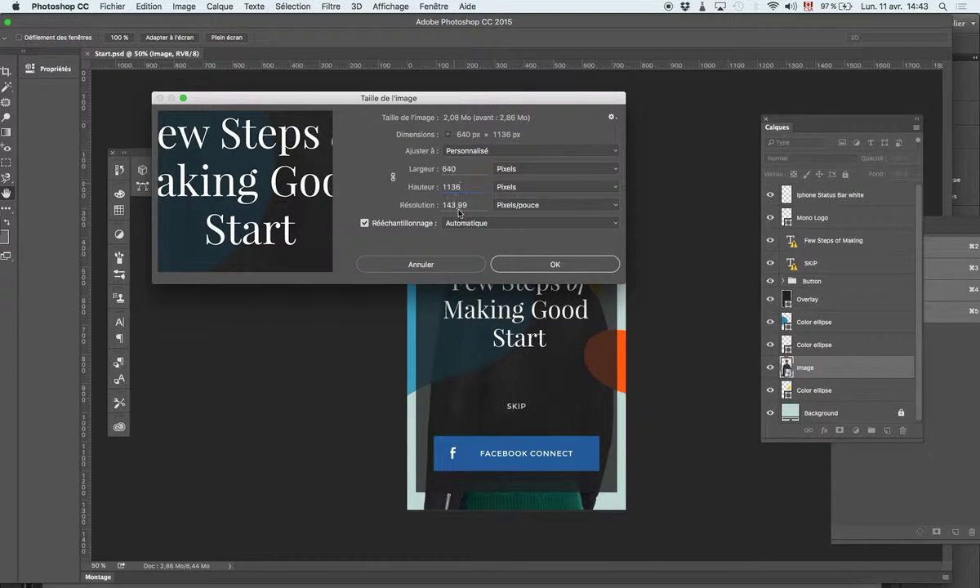
# Step: Set the image resolution to 172 pixels/inch with resampling on
pyautogui.moveTo(472, 204); pyautogui.dragTo(445, 205)
pyautogui.write('72')
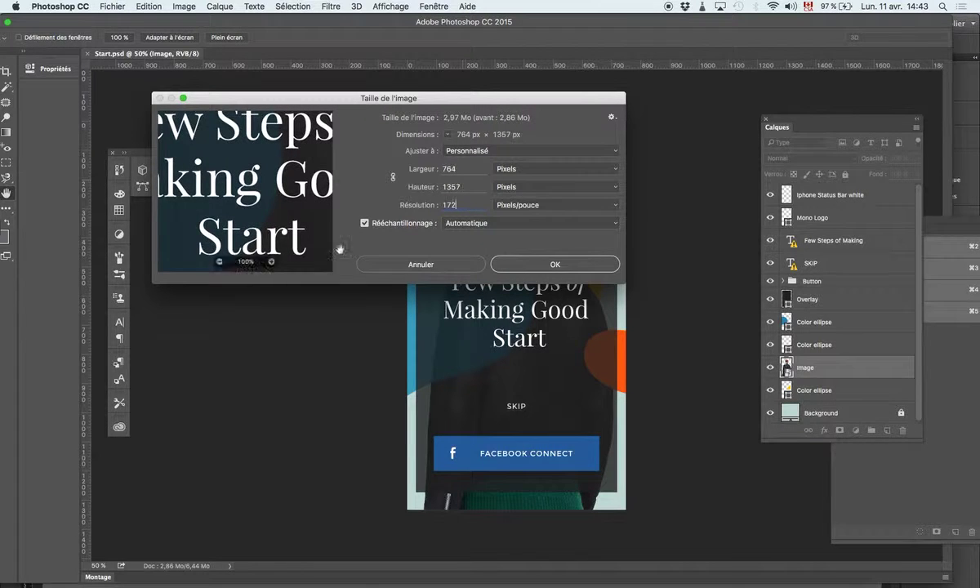
pyautogui.press('Tab')
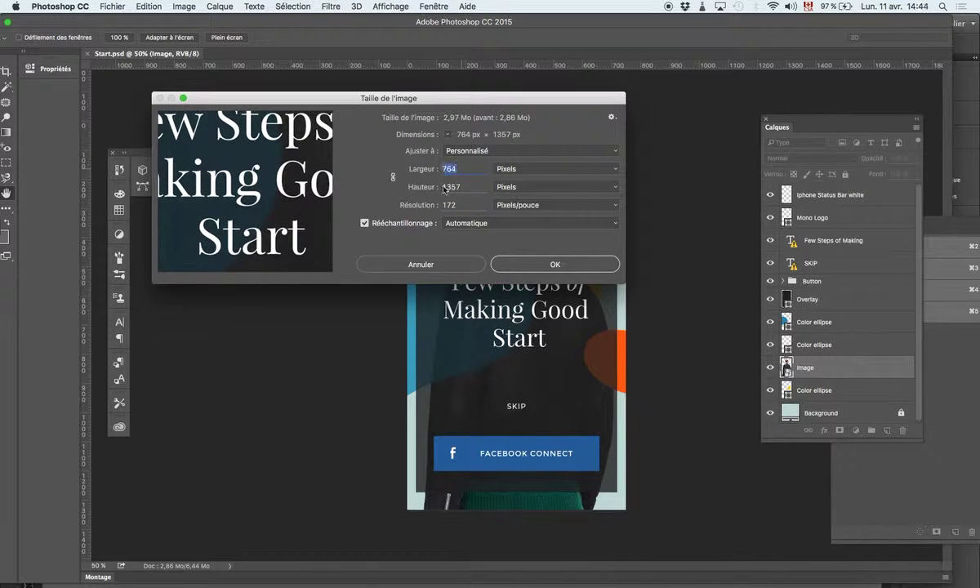
# Step: Try a resolution of 72 pixels/inch without resampling, and restore the original image size values
pyautogui.click(364, 222)
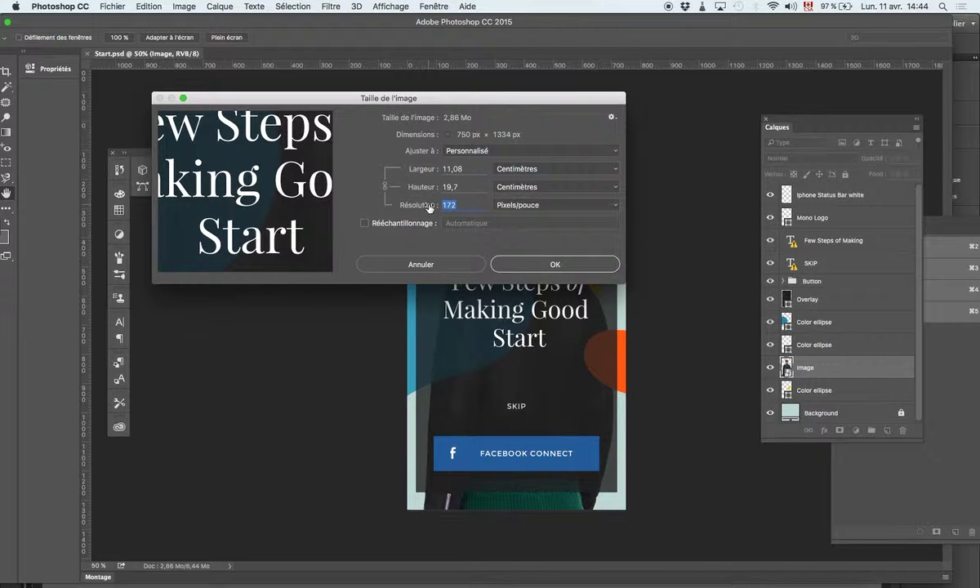
pyautogui.write('72')
pyautogui.click(516, 169)
pyautogui.click(376, 179)
pyautogui.click(365, 222)
pyautogui.press('super+z')
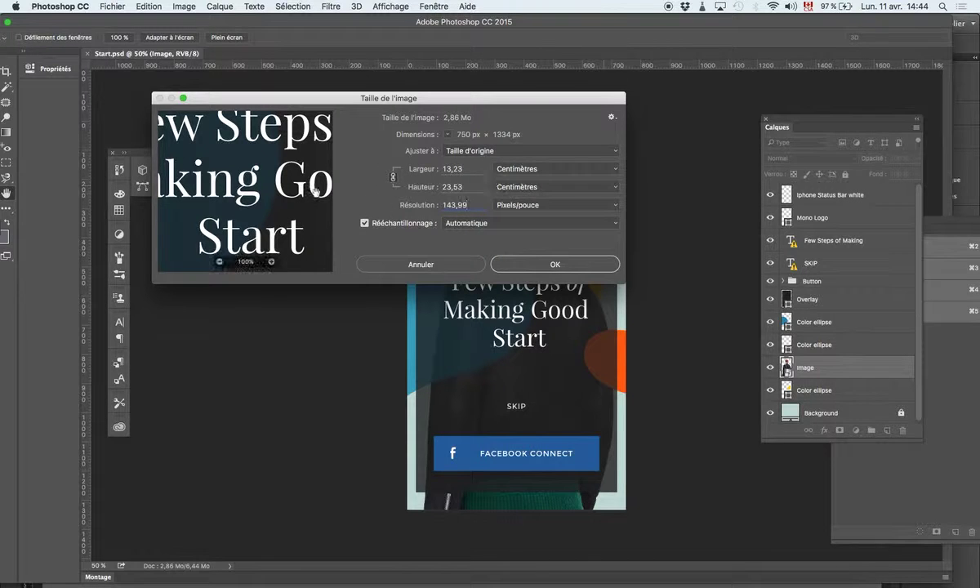
# Step: Set the width and height units to pixels and the resolution to 72 pixels/inch with resampling on
pyautogui.click(575, 169)
pyautogui.click(537, 153)
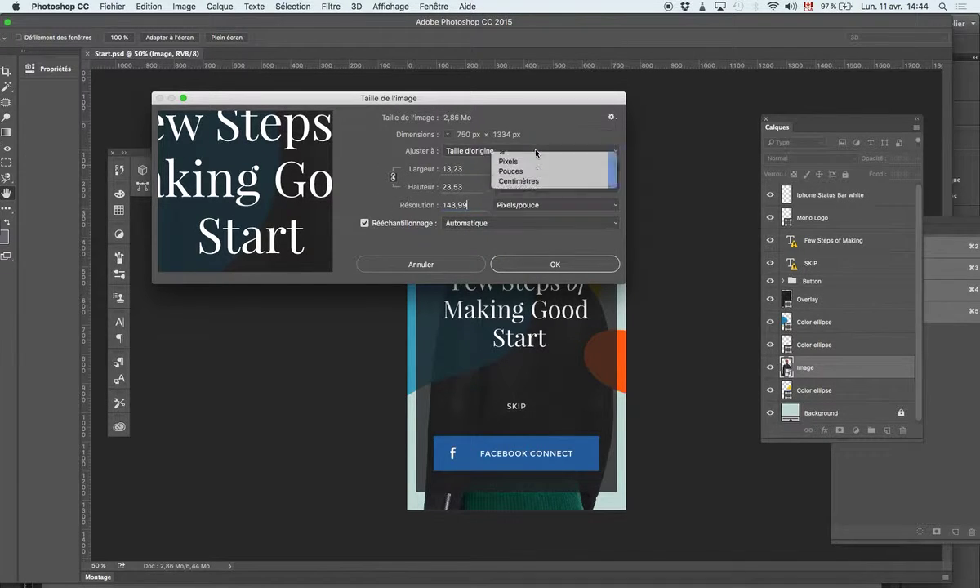
pyautogui.click(419, 205)
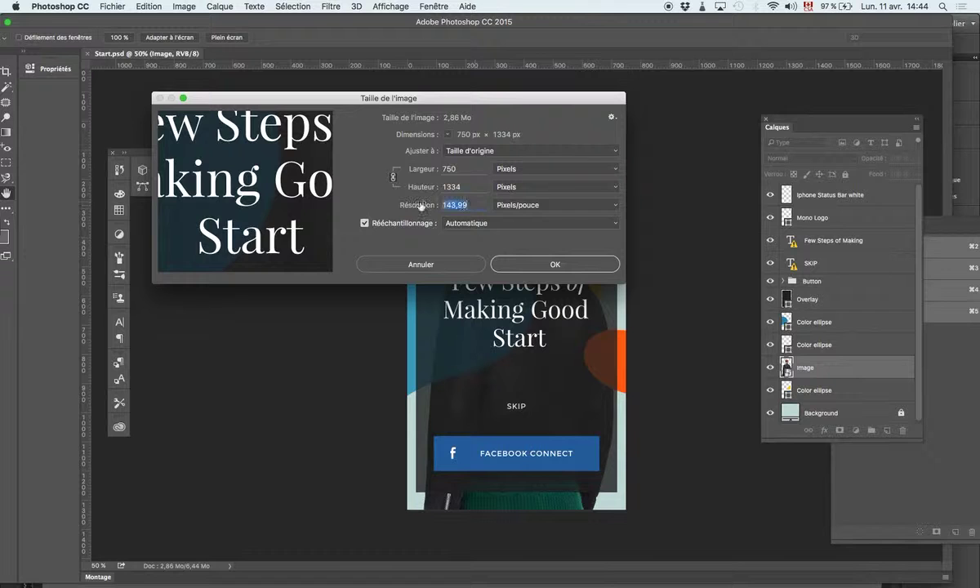
pyautogui.write('72')
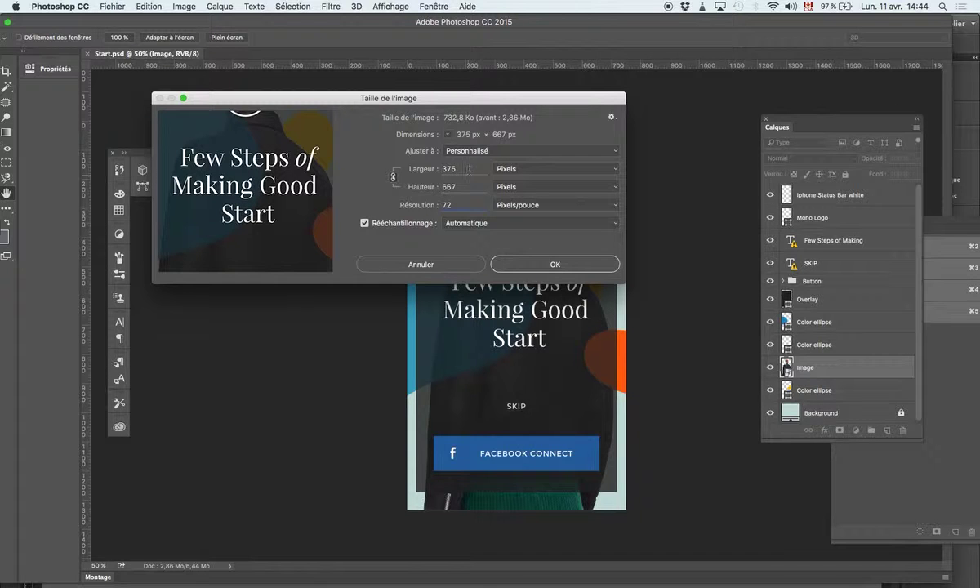
pyautogui.press('Tab')
# Step: Switch to Finder and preview resolution_iphone.png to compare the image dimensions with the iPhone screen sizes
pyautogui.press('super+Tab')
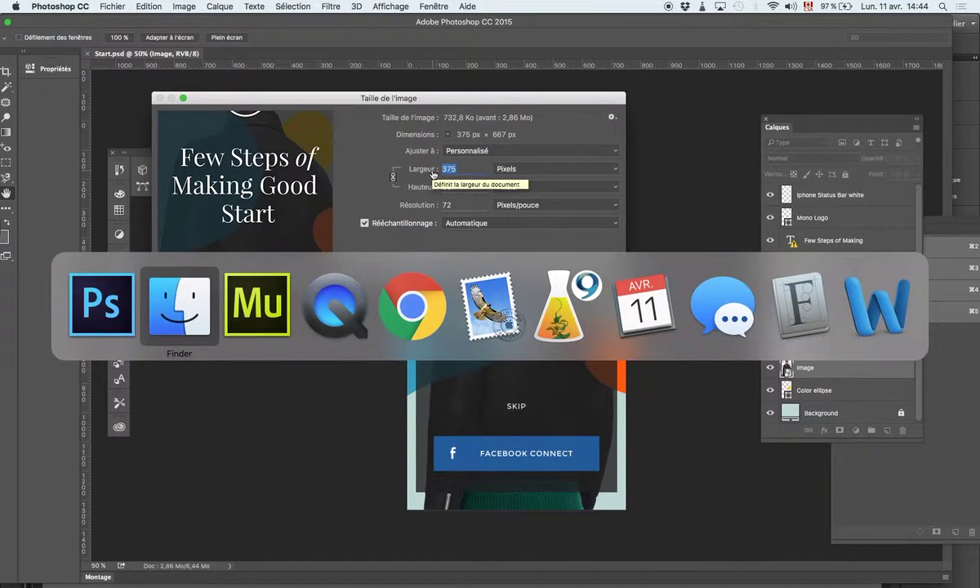
pyautogui.press('space')
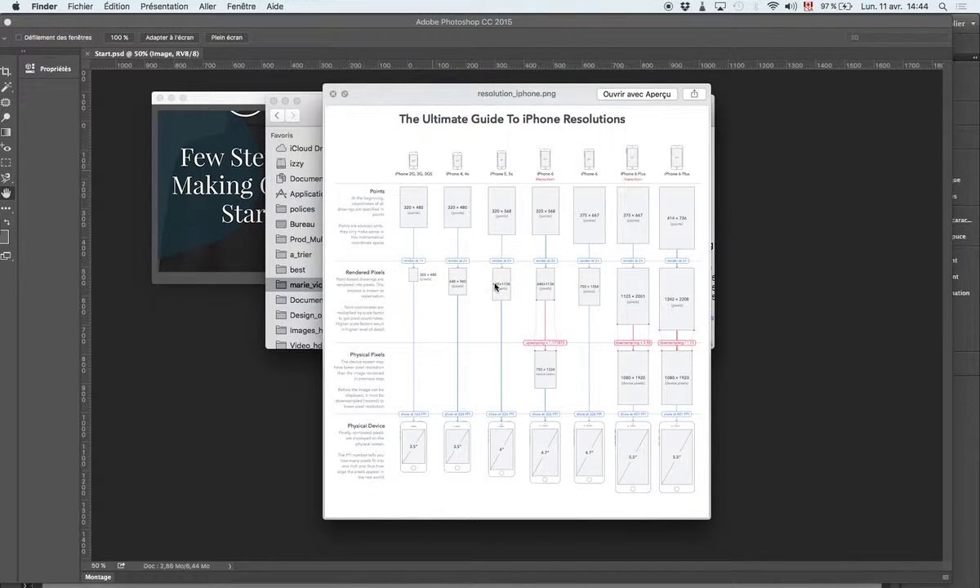
# Step: Return to Photoshop, set the image width to 640 pixels with proportions kept, and apply the resize using the existing text pixels
pyautogui.press('space')
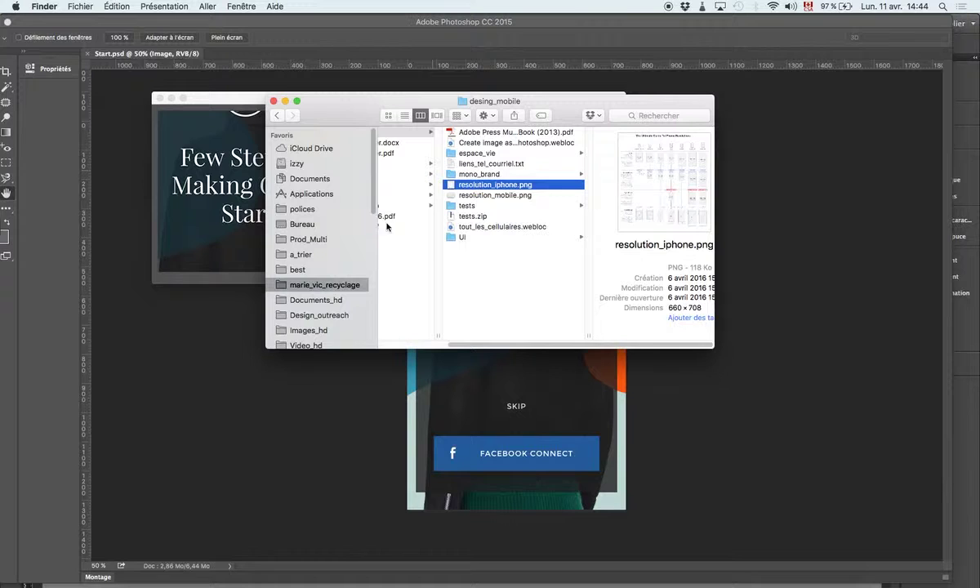
pyautogui.press('super+Tab')
pyautogui.doubleClick(462, 171)
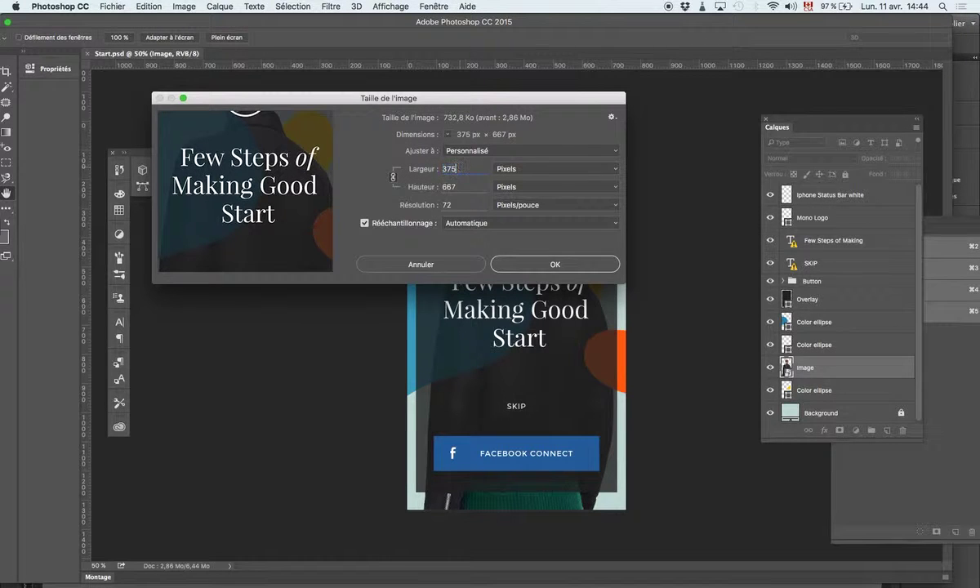
pyautogui.write('640')
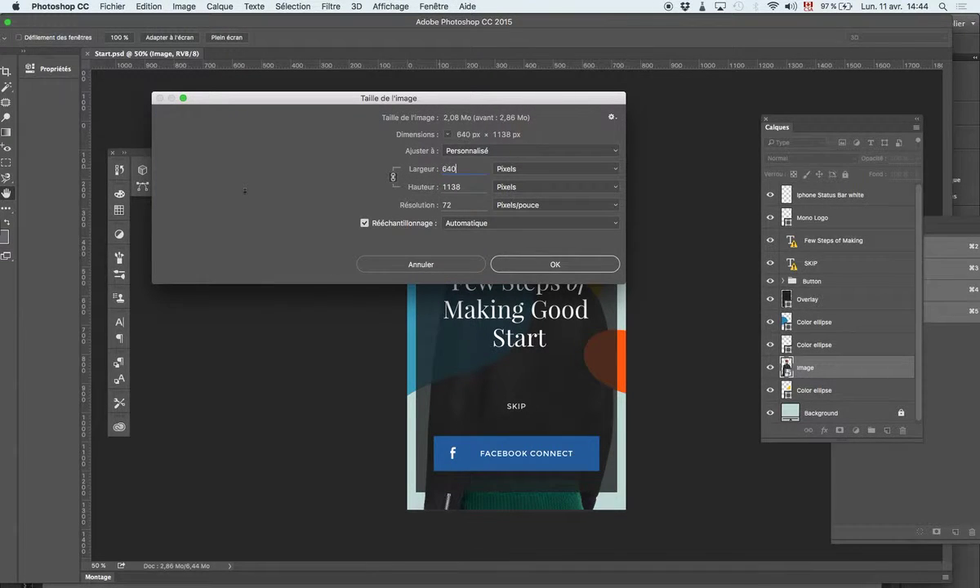
pyautogui.doubleClick(473, 188)
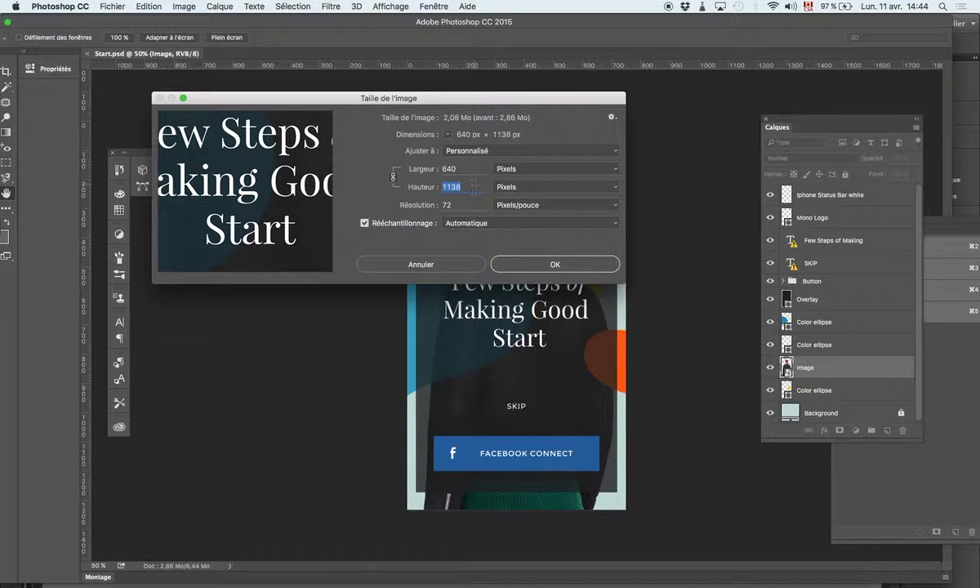
pyautogui.click(529, 266)
pyautogui.click(580, 230)
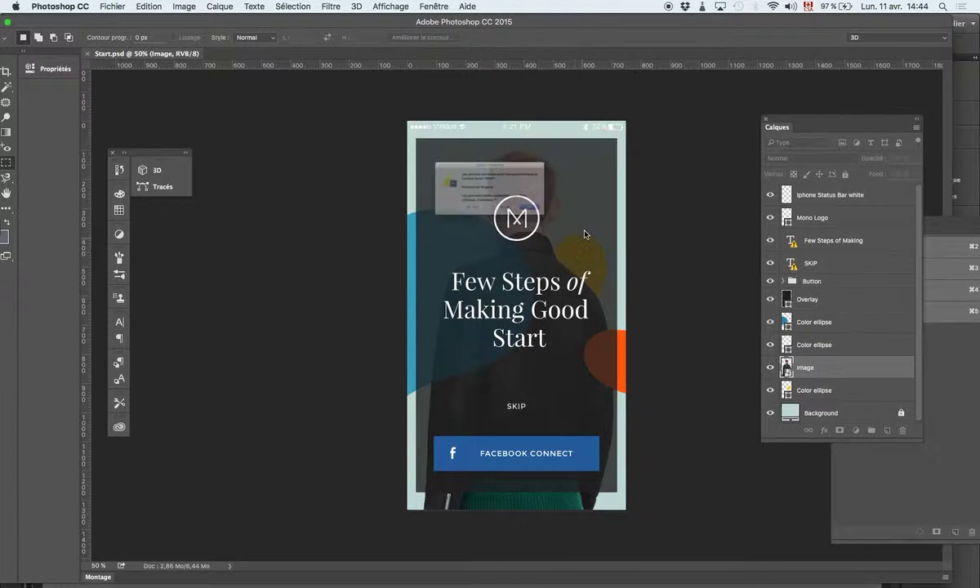
pyautogui.click(581, 241)
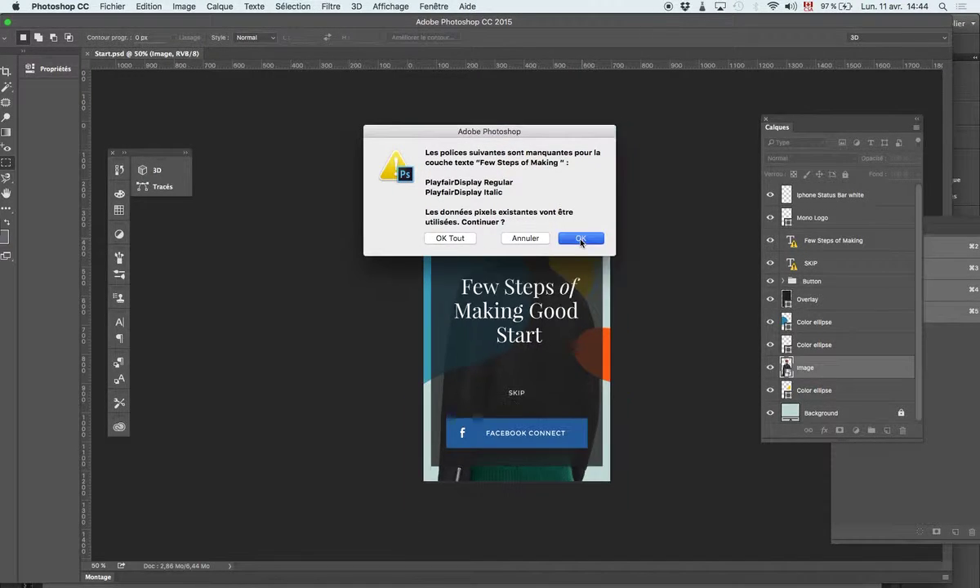
# Step: Set the canvas height to 1136 pixels, anchored at the top centre, and accept the cropping
pyautogui.click(185, 6)
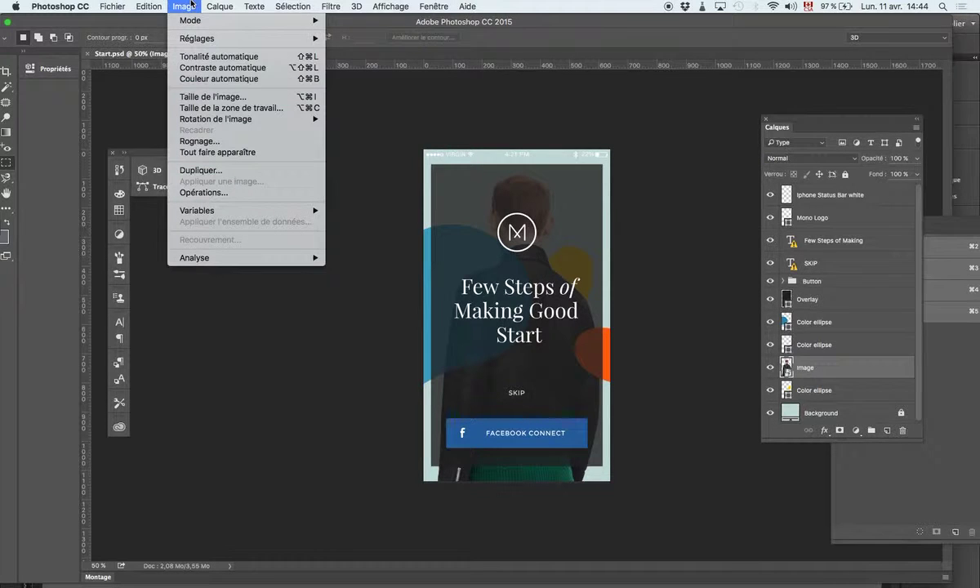
pyautogui.click(216, 107)
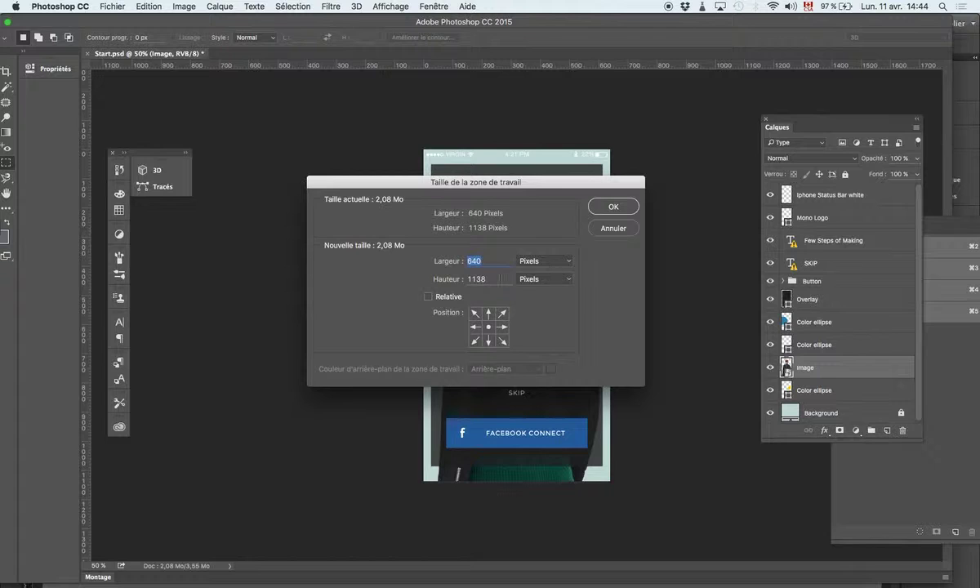
pyautogui.click(483, 280)
pyautogui.press('BackSpace')
pyautogui.write('6')
pyautogui.click(489, 314)
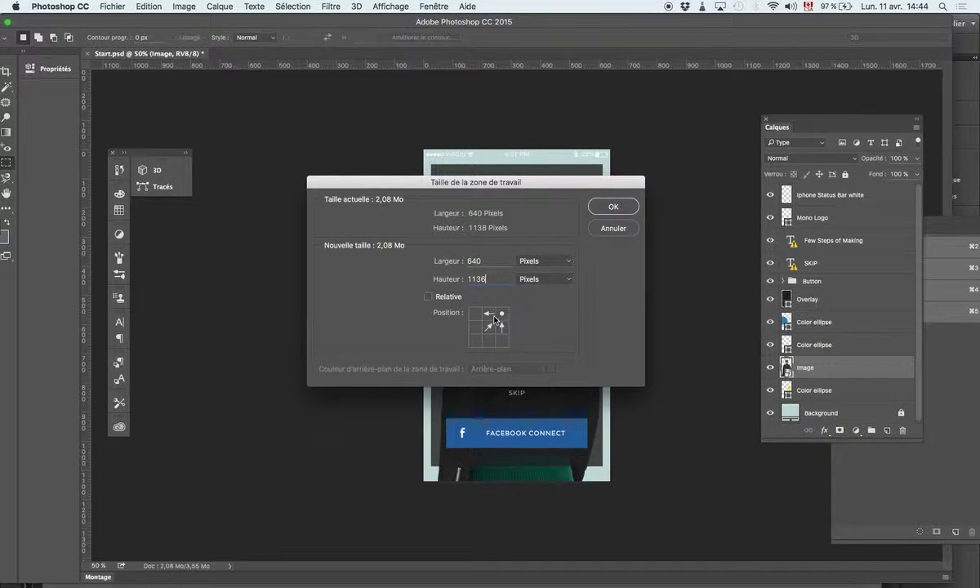
pyautogui.click(612, 206)
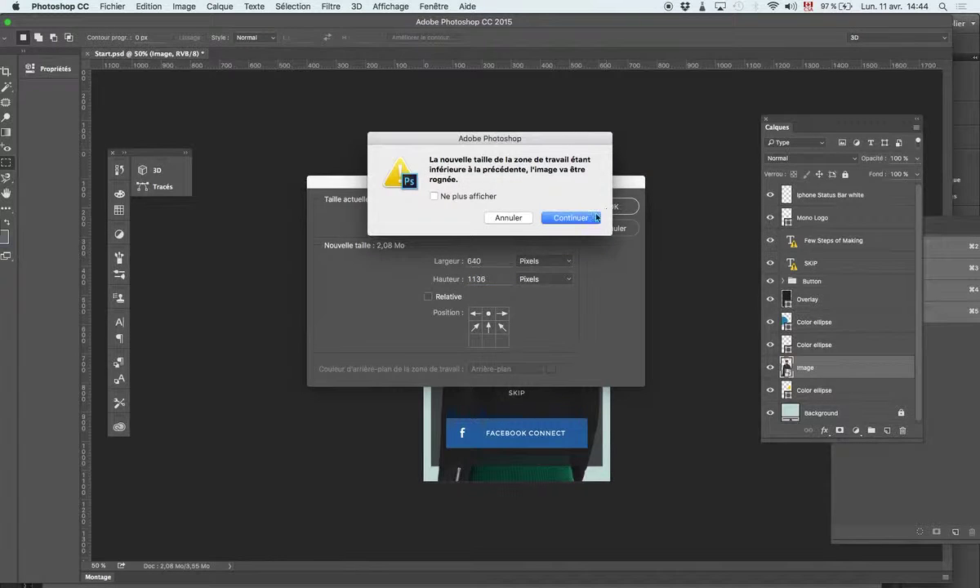
pyautogui.click(579, 219)
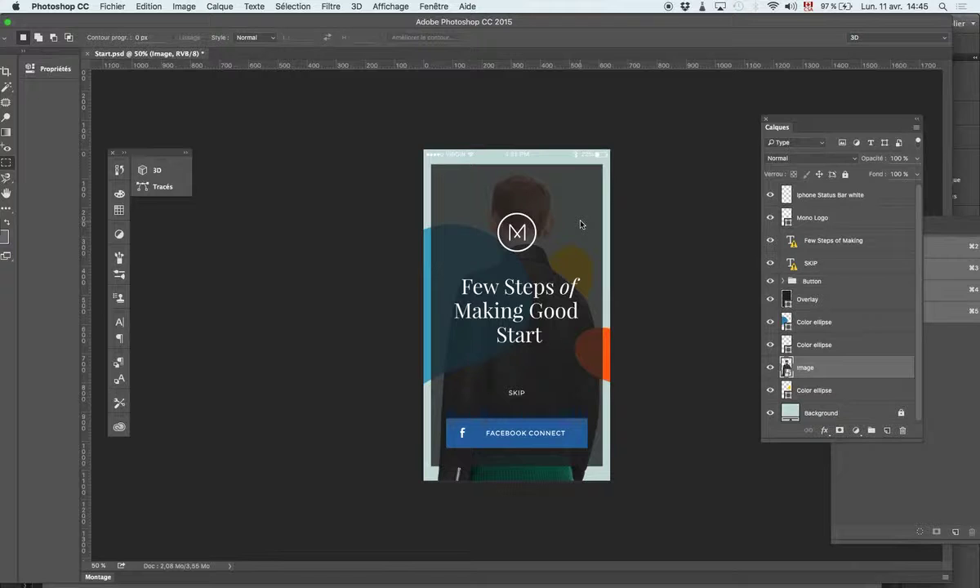
# Step: Hide the Iphone Status Bar white layer and rename the Mono Logo layer as logo.png
pyautogui.click(769, 195)
pyautogui.click(800, 218)
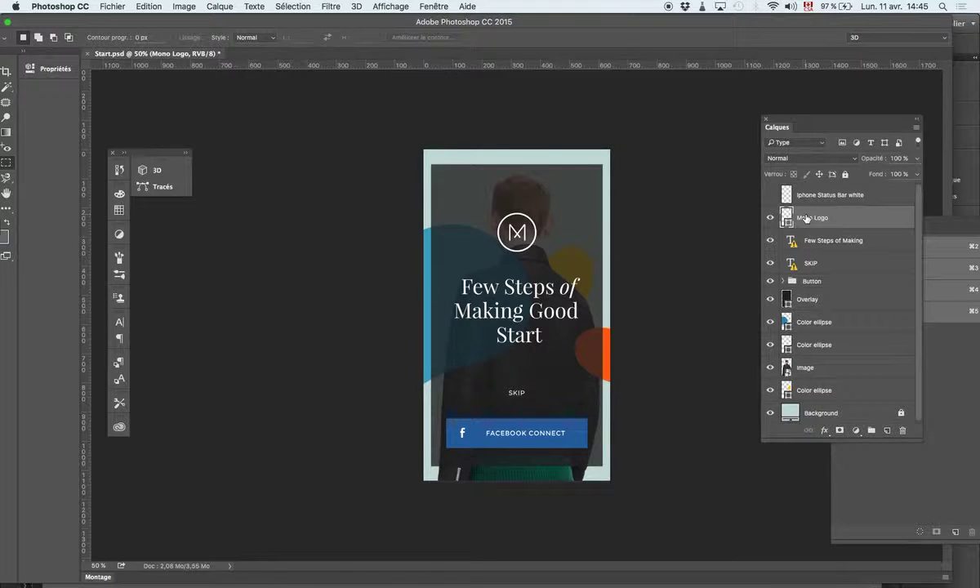
pyautogui.doubleClick(806, 218)
pyautogui.write('logo.png')
pyautogui.click(796, 232)
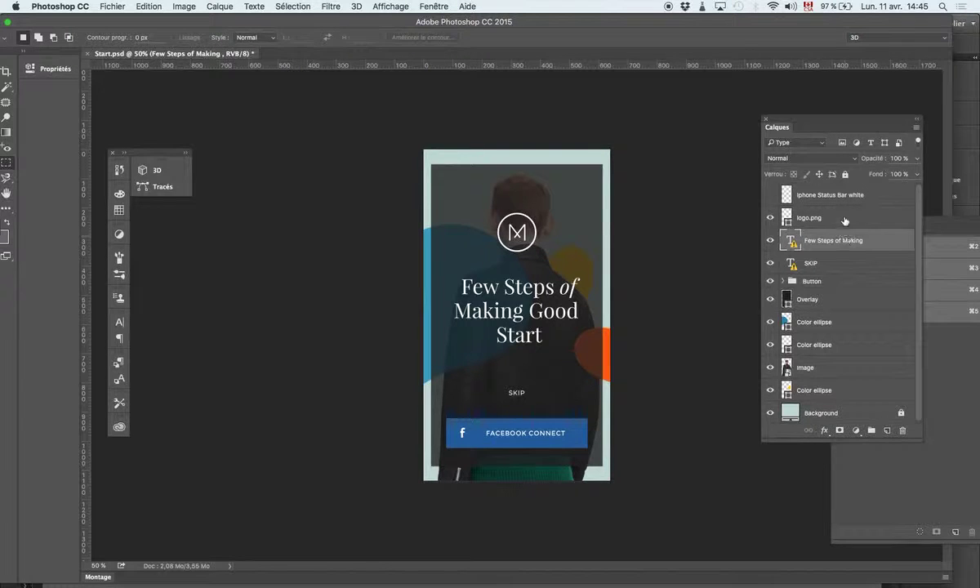
pyautogui.click(810, 221)
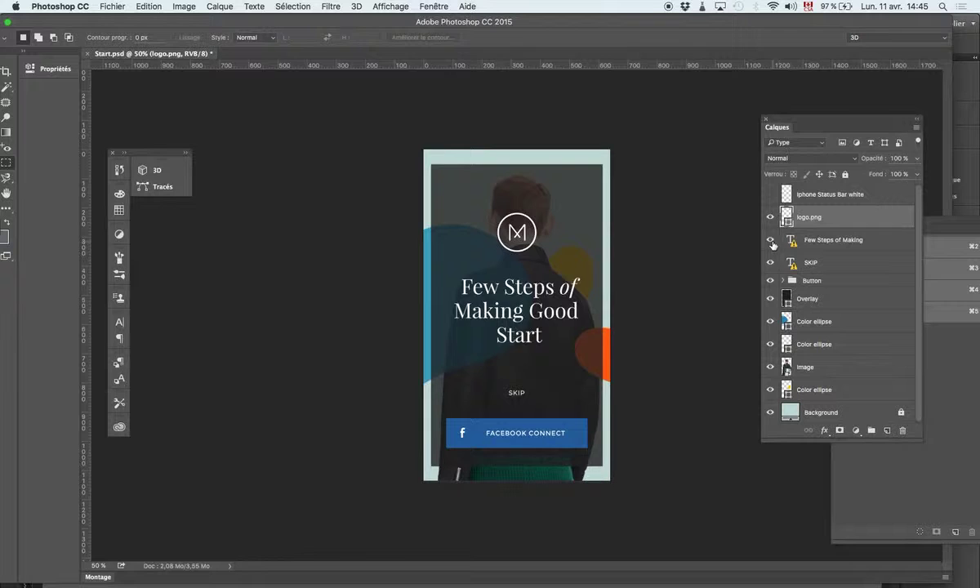
# Step: Hide the Few Steps of Making, SKIP and Background layers
pyautogui.click(738, 263)
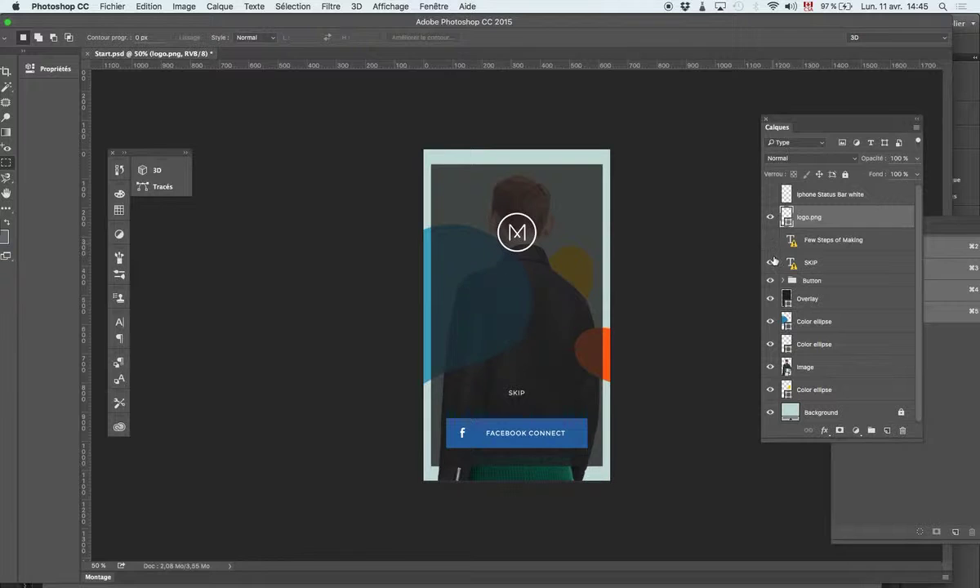
pyautogui.click(768, 262)
pyautogui.click(769, 414)
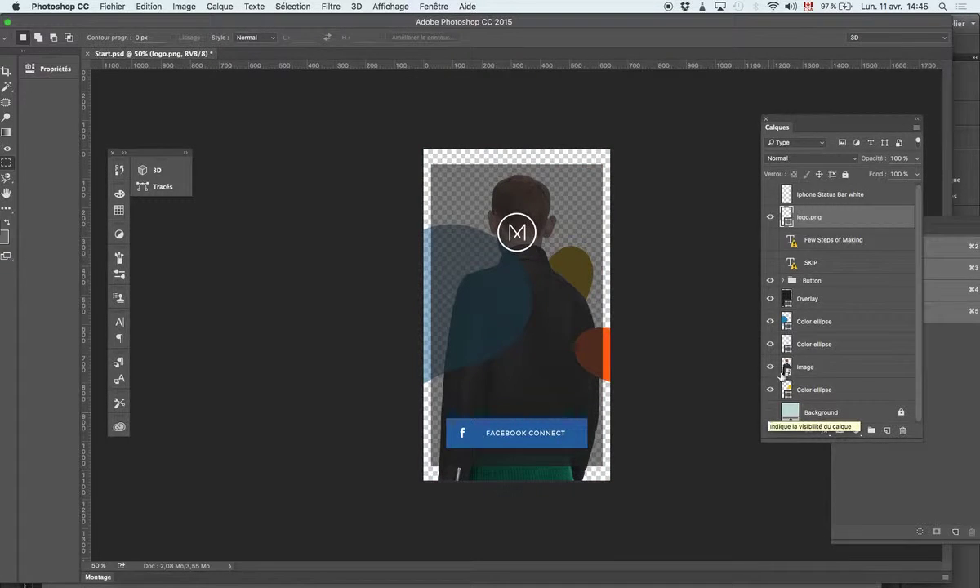
# Step: Rename the blue Color ellipse layer below Overlay as bleu.png
pyautogui.doubleClick(822, 321)
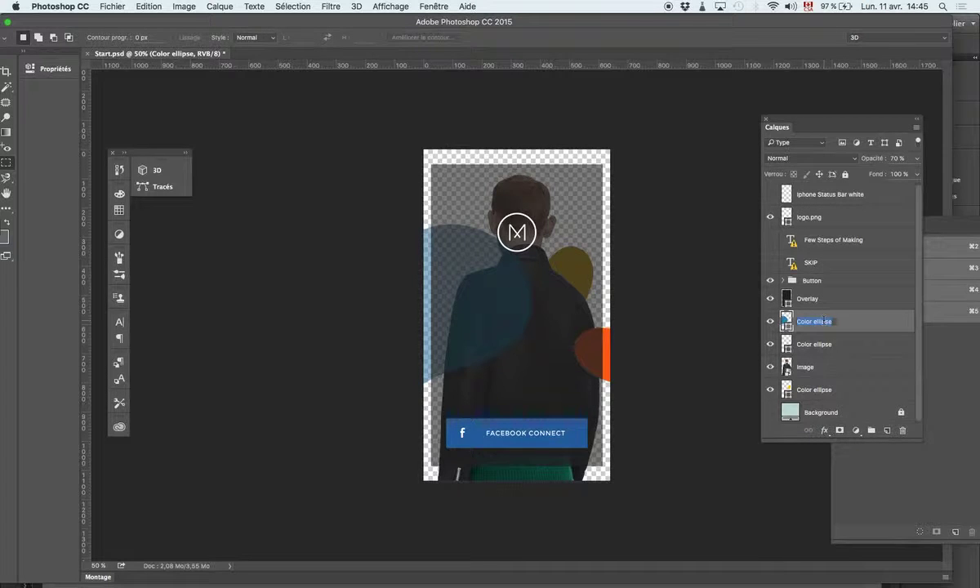
pyautogui.press('Right')
pyautogui.press('BackSpace')
pyautogui.press('BackSpace')
pyautogui.press('BackSpace')
pyautogui.press('BackSpace')
pyautogui.press('BackSpace')
pyautogui.press('BackSpace')
pyautogui.press('BackSpace')
pyautogui.press('BackSpace')
pyautogui.write('bleu.png')
# Step: Rename the orange Color ellipse layer below bleu.png as color.png
pyautogui.click(844, 347)
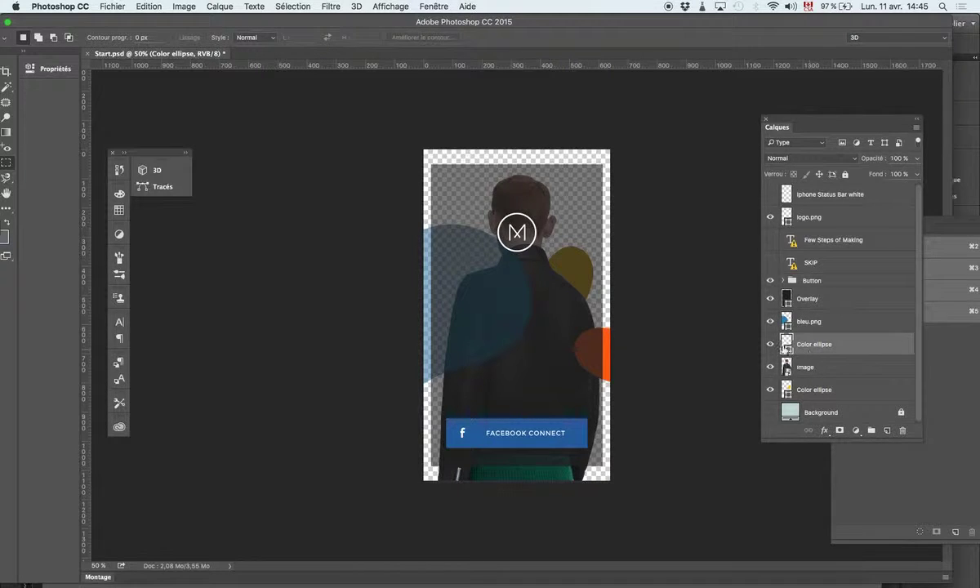
pyautogui.doubleClick(814, 345)
pyautogui.write('colo')
pyautogui.write('r.jpg')
pyautogui.press('BackSpace')
pyautogui.press('BackSpace')
pyautogui.press('BackSpace')
pyautogui.write('.png')
# Step: Rename the Image layer as homme.pgn and the yellow Color ellipse layer as jaune.png
pyautogui.doubleClick(805, 367)
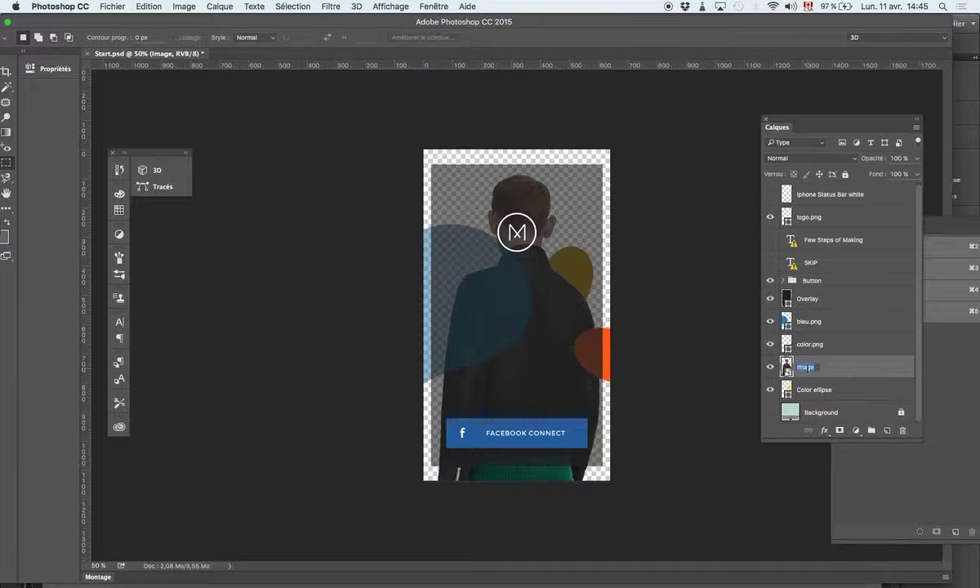
pyautogui.write('homme')
pyautogui.write('.png')
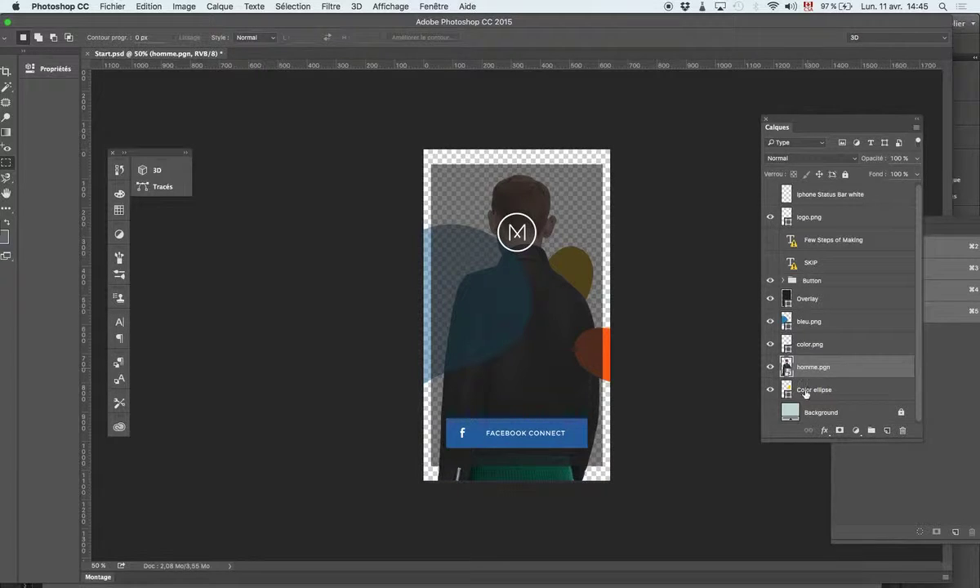
pyautogui.press('Tab')
pyautogui.write('jau')
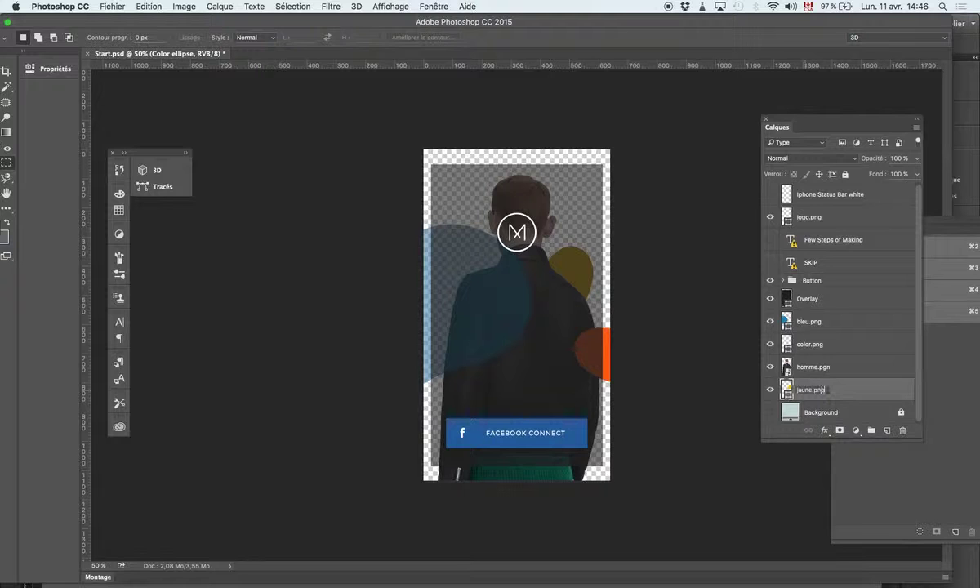
pyautogui.press('Return')
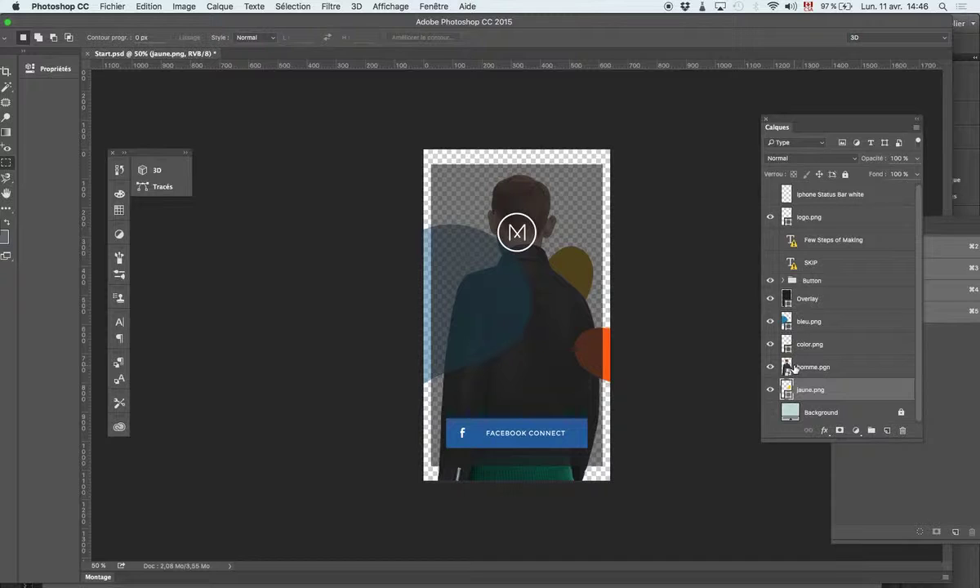
# Step: Try grouping the bleu.png, color.png and homme.pgn layers under the name IMAG.jpg, and ungroup them again
pyautogui.click(811, 323)
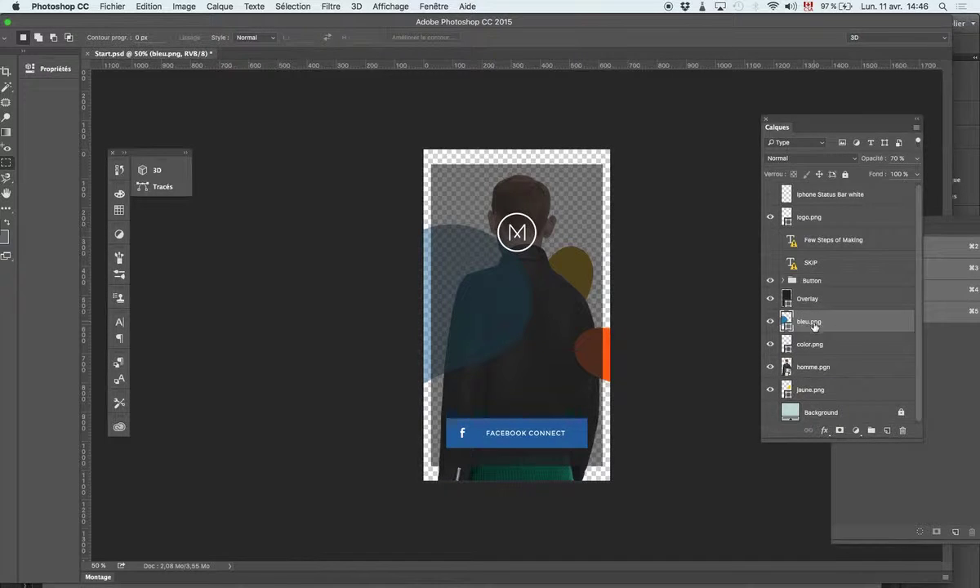
pyautogui.keyDown('shift'); pyautogui.click(827, 369); pyautogui.keyUp('shift')
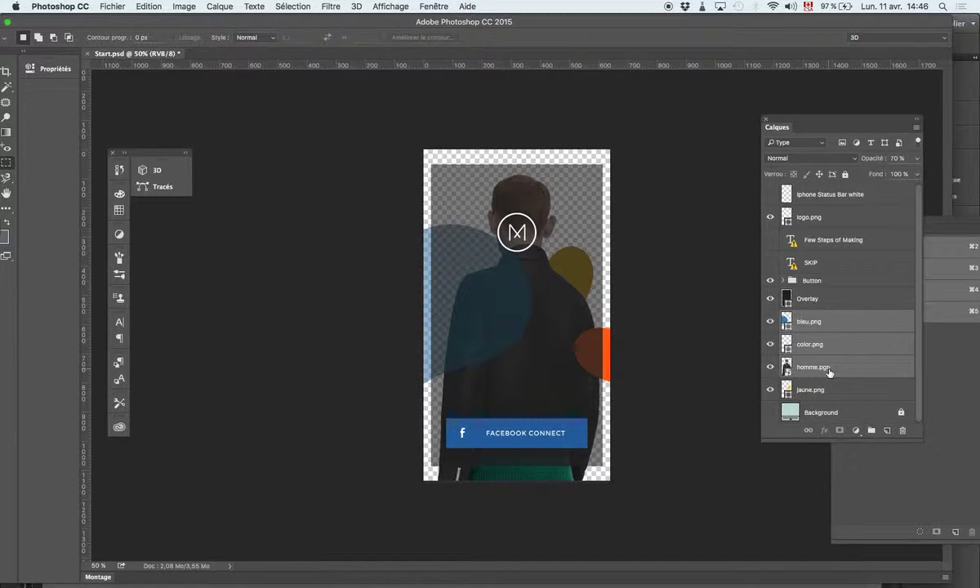
pyautogui.press('super+g')
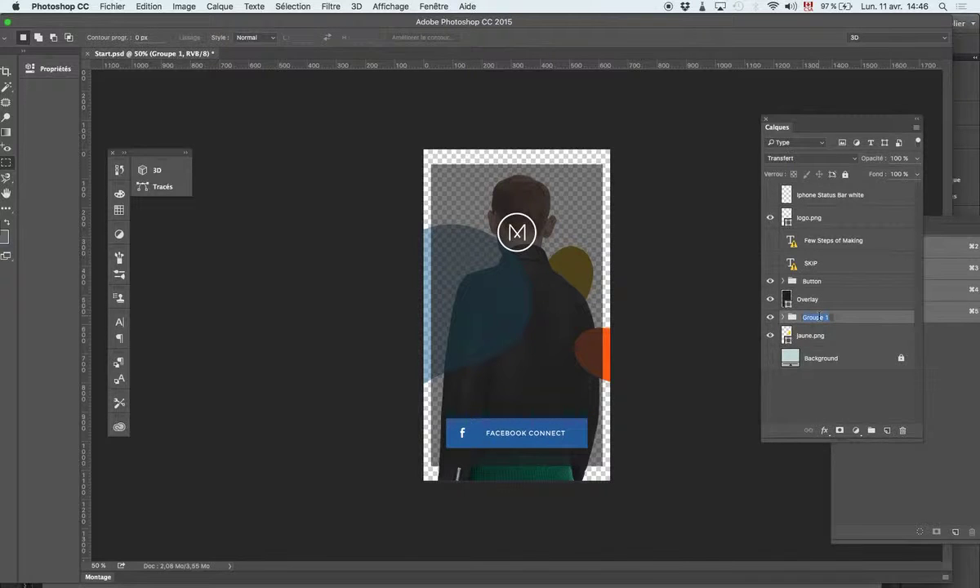
pyautogui.write('IMAG.jpg')
pyautogui.press('super+shift+g')
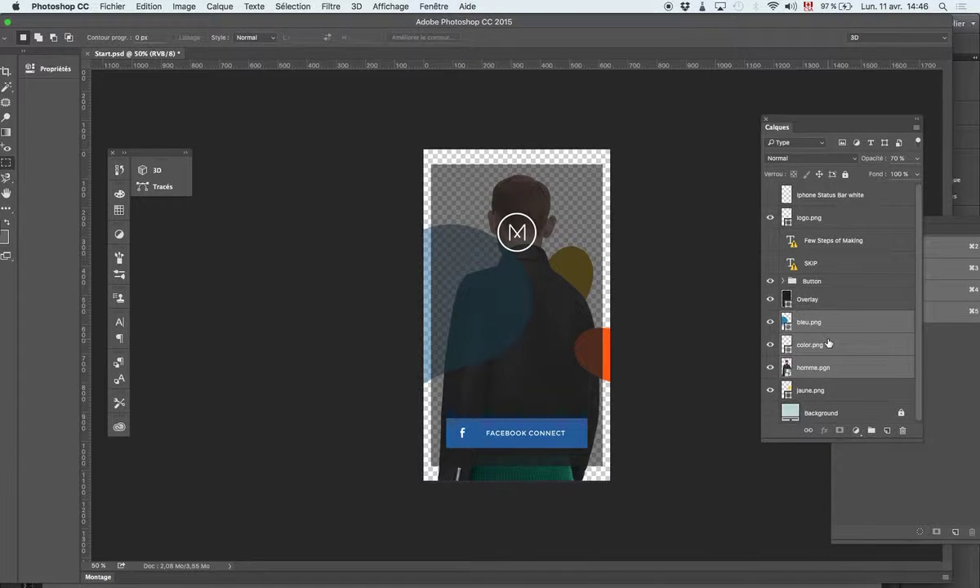
# Step: Check the contents of the Button group and rename the group as Button.png
pyautogui.doubleClick(812, 281)
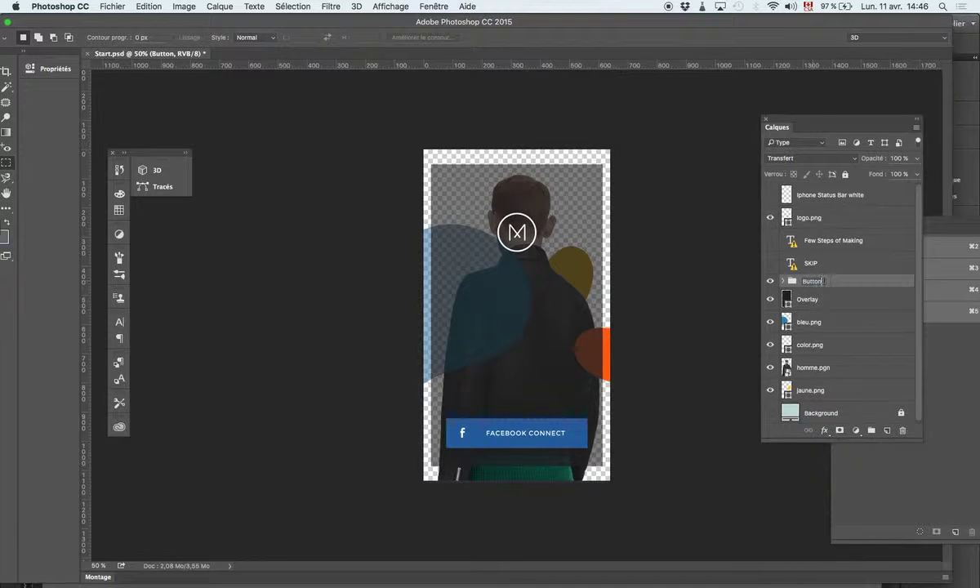
pyautogui.click(780, 282)
pyautogui.click(781, 282)
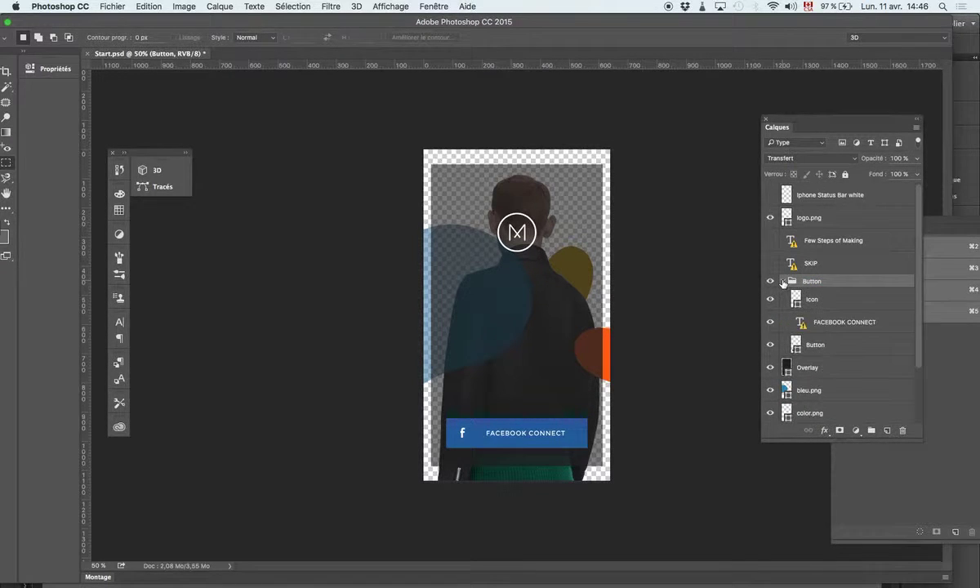
pyautogui.click(781, 281)
pyautogui.press('space')
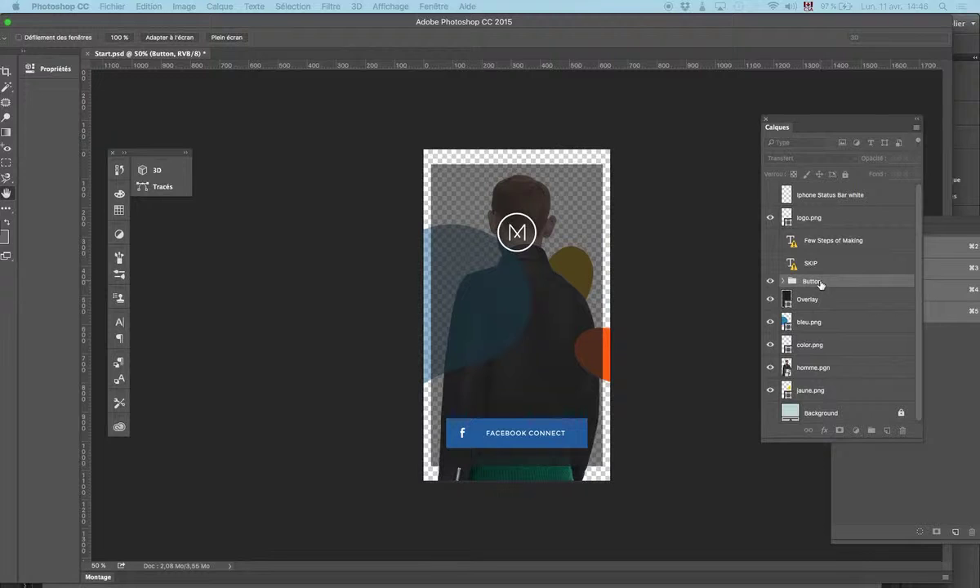
pyautogui.doubleClick(808, 281)
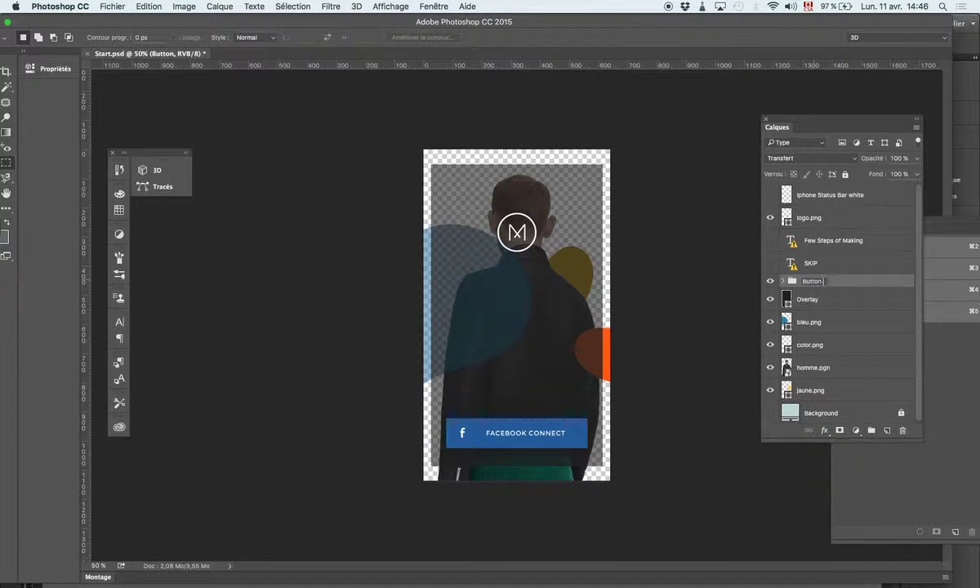
pyautogui.press('Return')
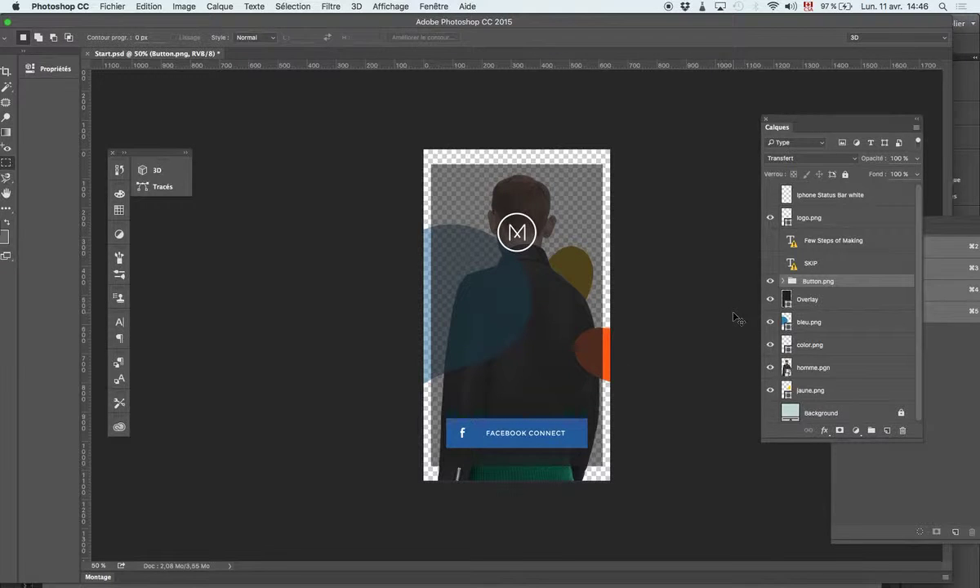
# Step: Begin saving the mockup under a new location and create a folder named accueil on the desktop (Bureau)
pyautogui.click(148, 6)
pyautogui.moveTo(112, 6)
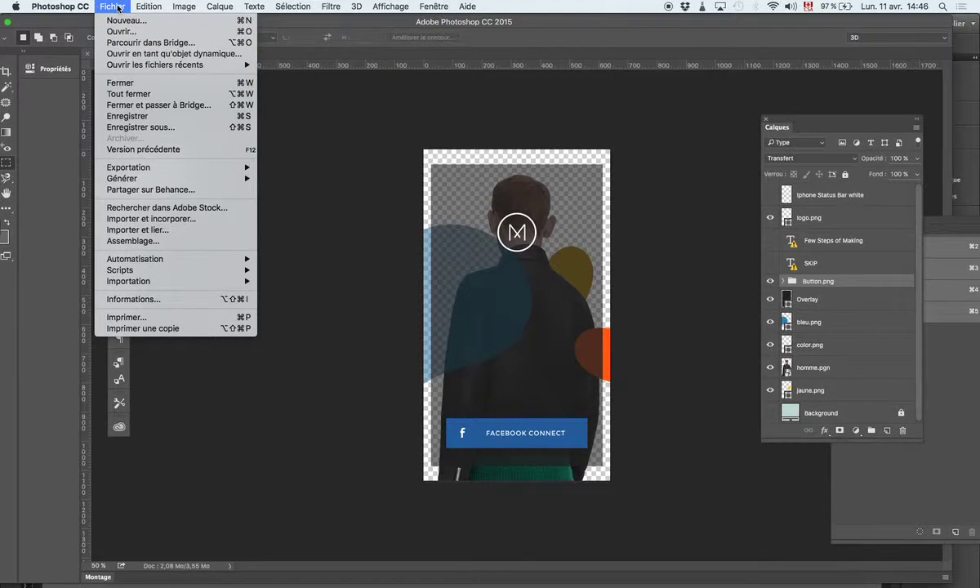
pyautogui.click(140, 127)
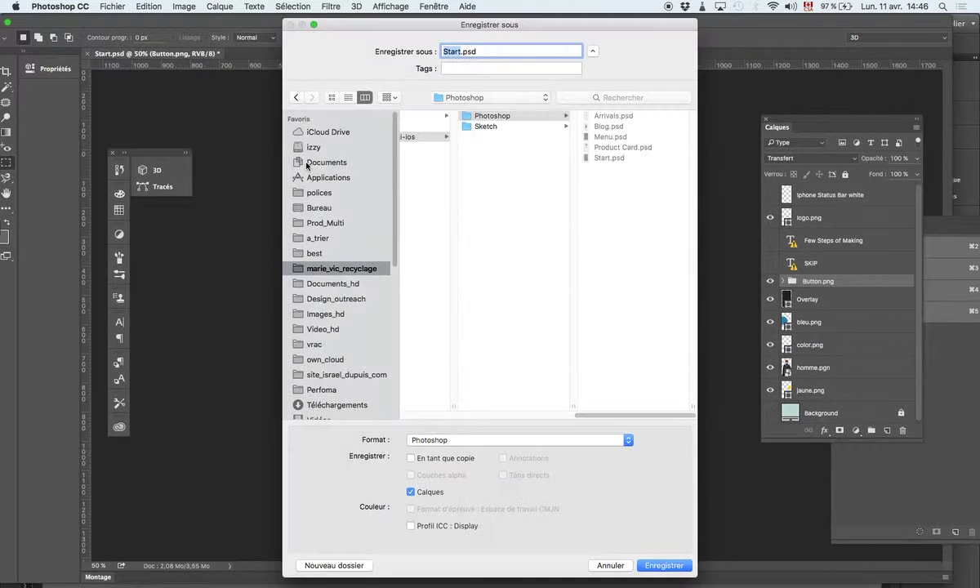
pyautogui.click(320, 209)
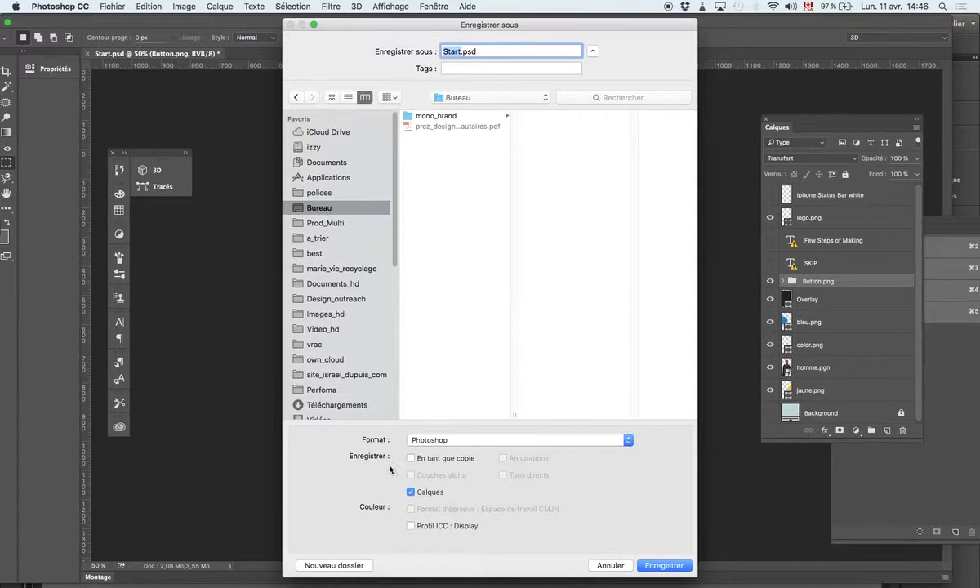
pyautogui.click(436, 117)
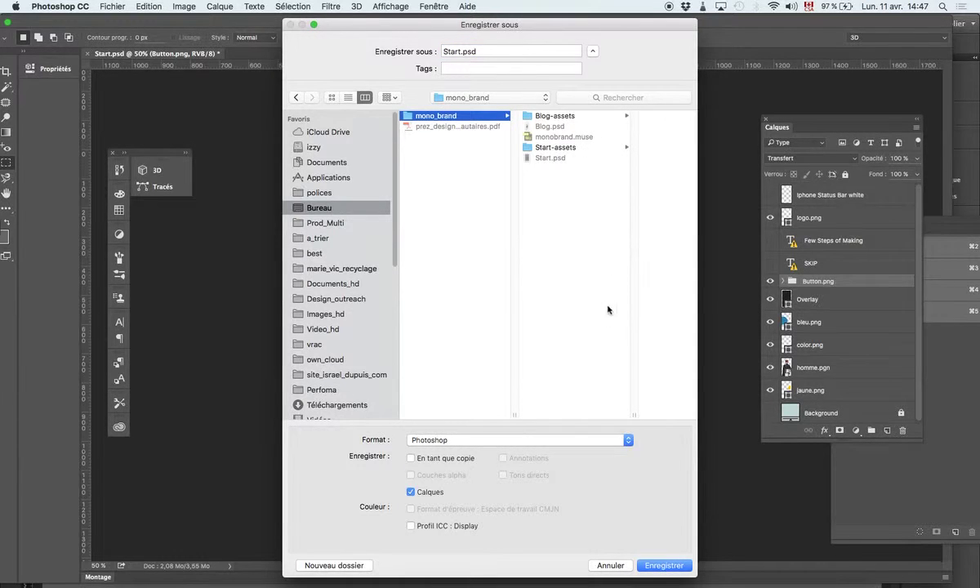
pyautogui.click(364, 213)
pyautogui.click(334, 565)
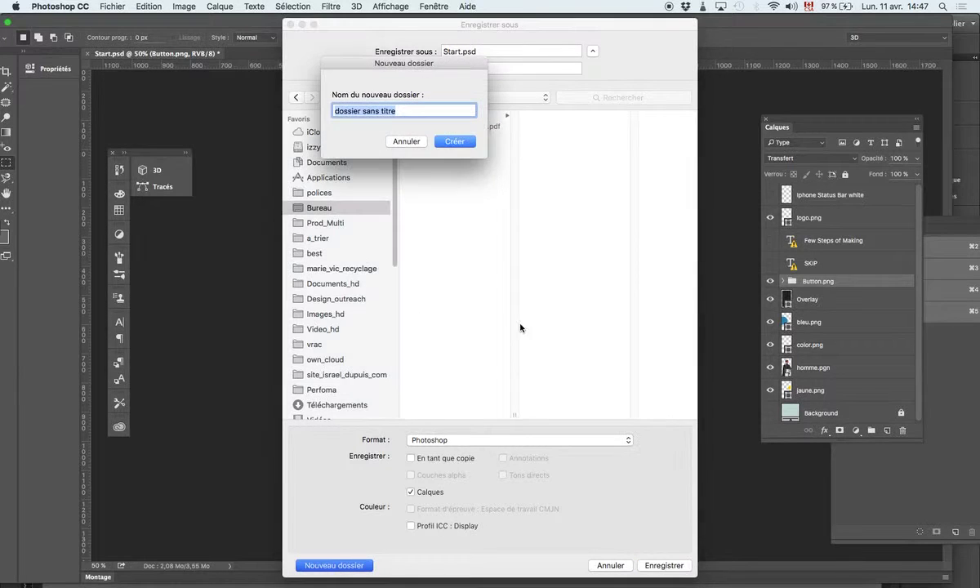
pyautogui.write('accueil')
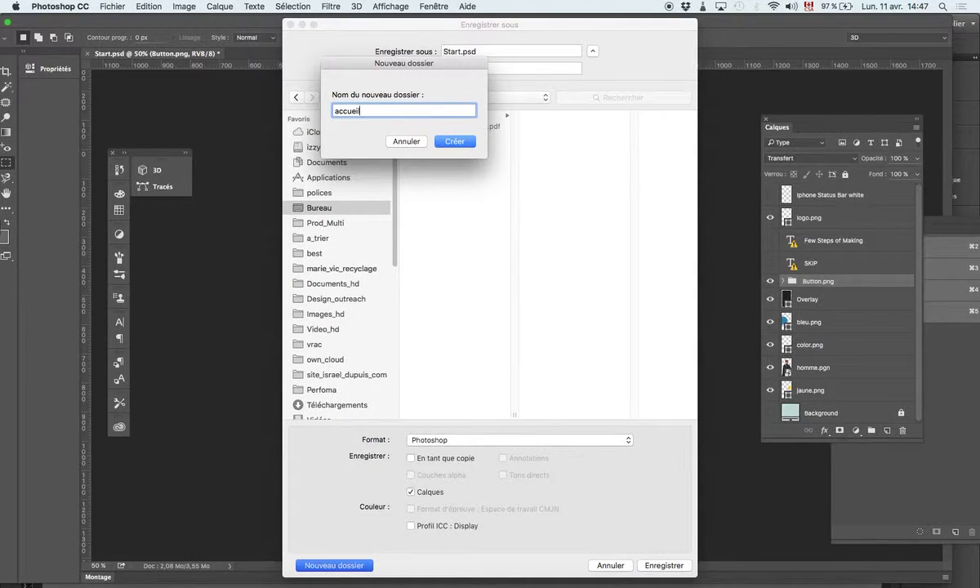
pyautogui.press('Return')
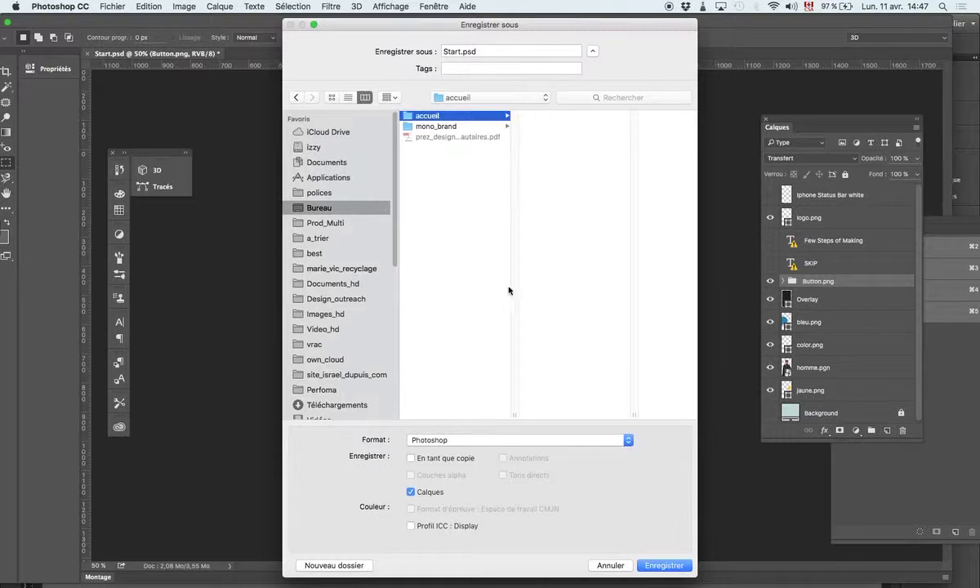
# Step: Save the mockup as Start.psd in the accueil folder in Photoshop format with maximized compatibility
pyautogui.click(481, 47)
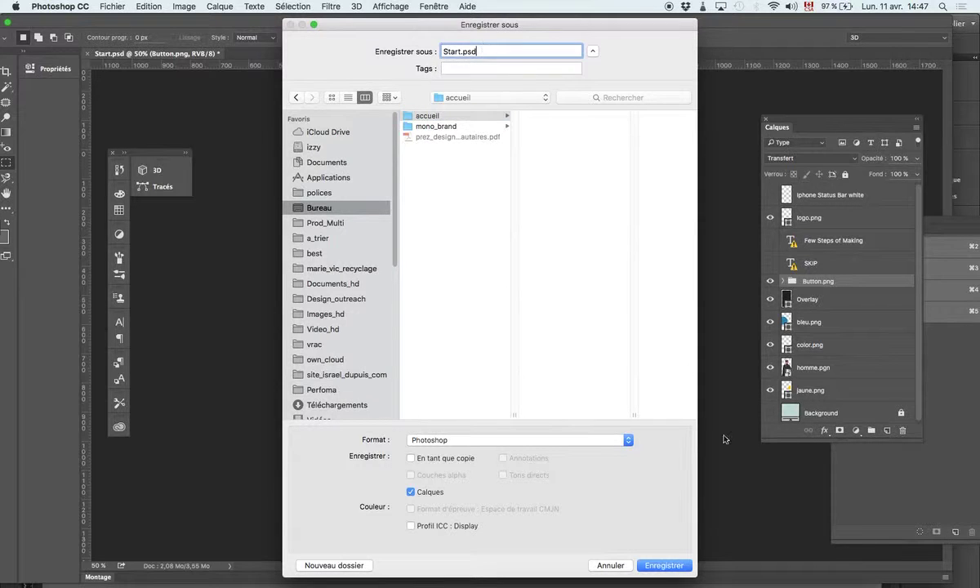
pyautogui.click(649, 565)
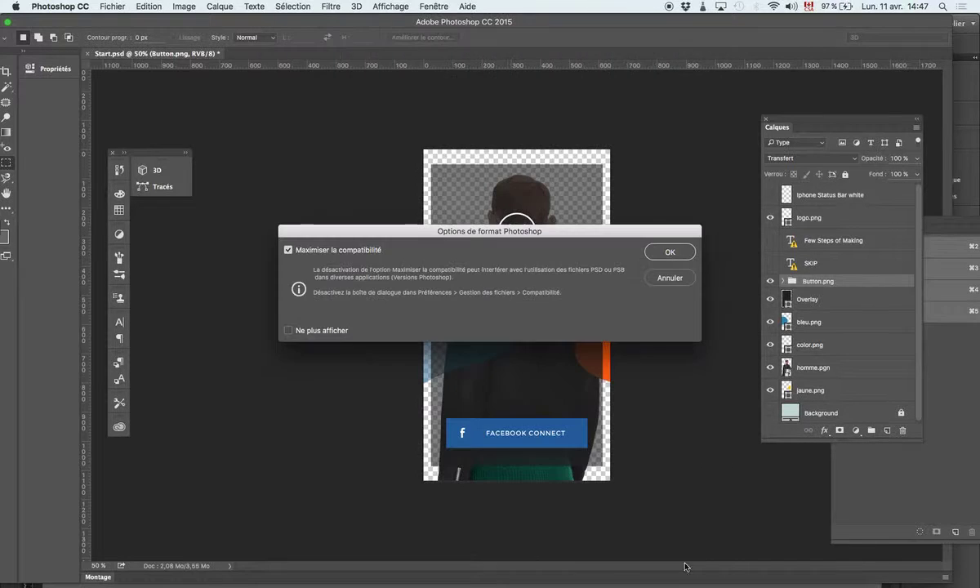
pyautogui.click(663, 255)
# Step: Switch to Finder and check the contents of the accueil folder on the desktop (Bureau)
pyautogui.click(123, 563)
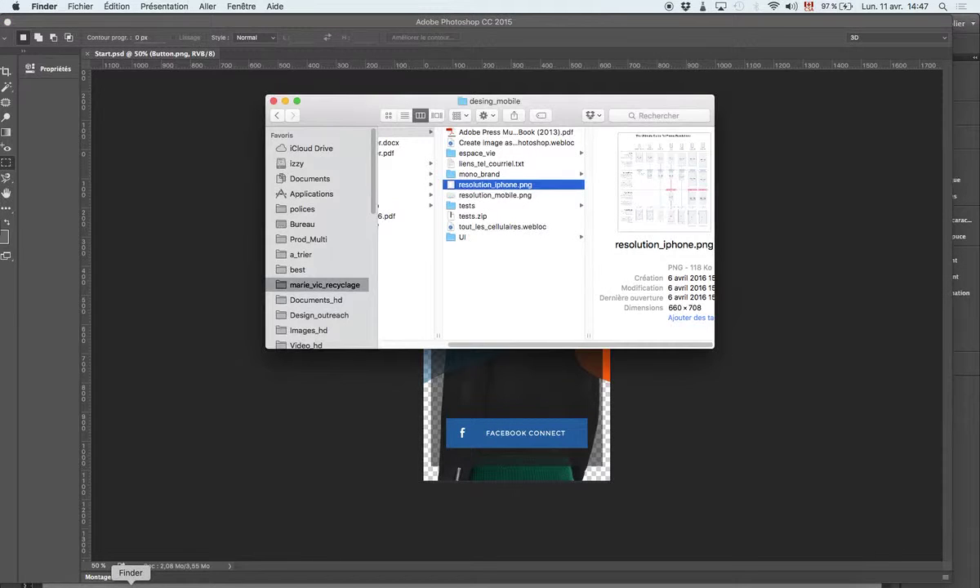
pyautogui.click(303, 223)
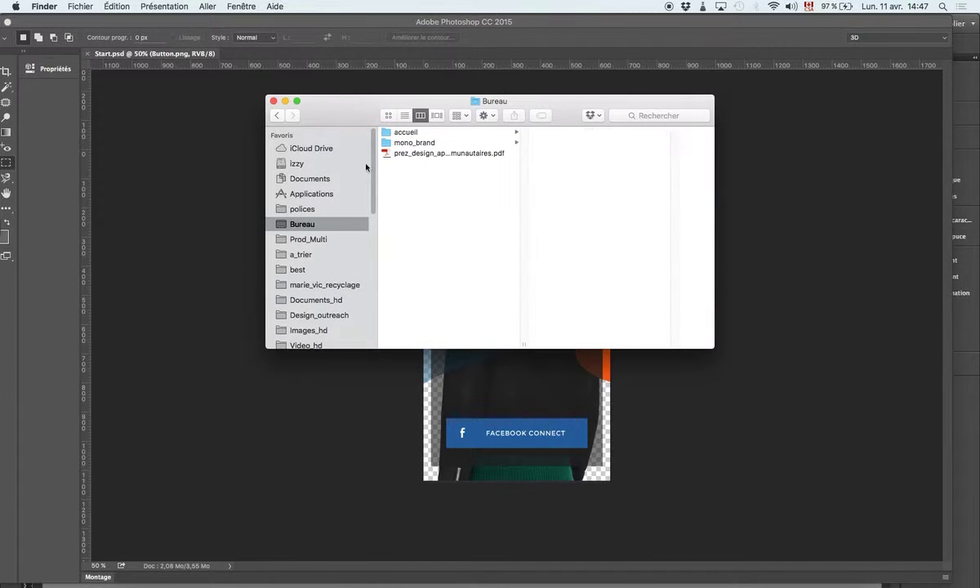
pyautogui.click(396, 131)
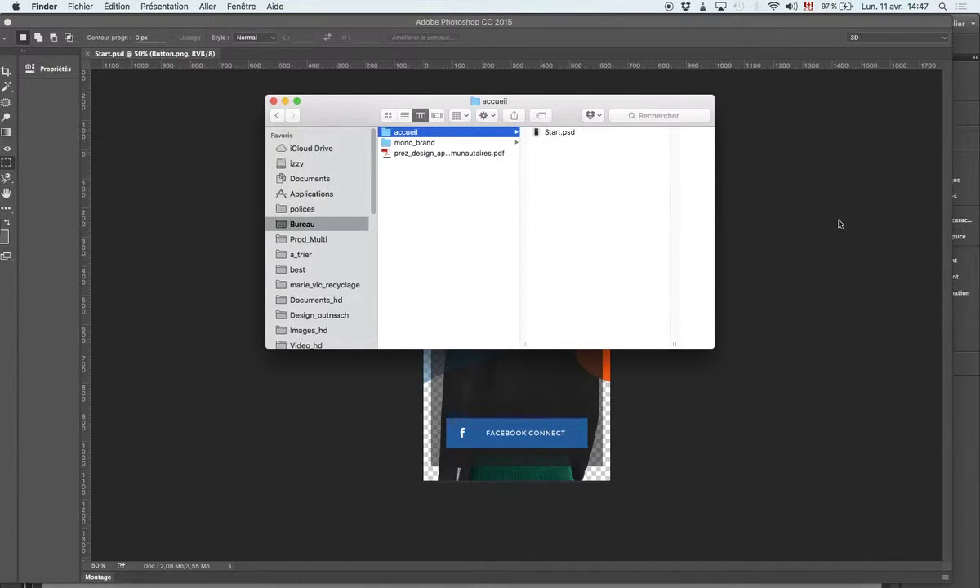
# Step: Return to Photoshop and hide the dark Overlay layer below the Button.png group
pyautogui.click(787, 209)
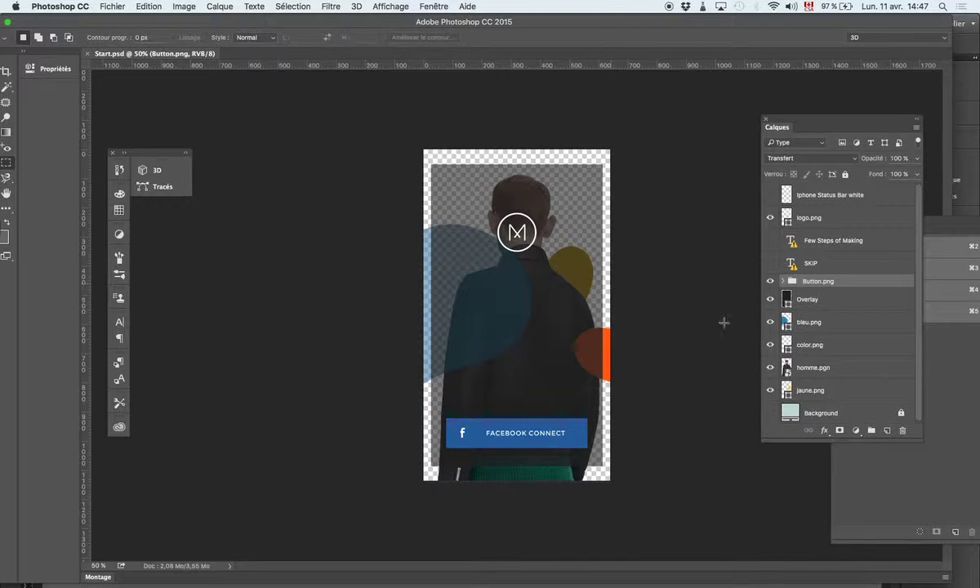
pyautogui.click(769, 299)
pyautogui.click(800, 306)
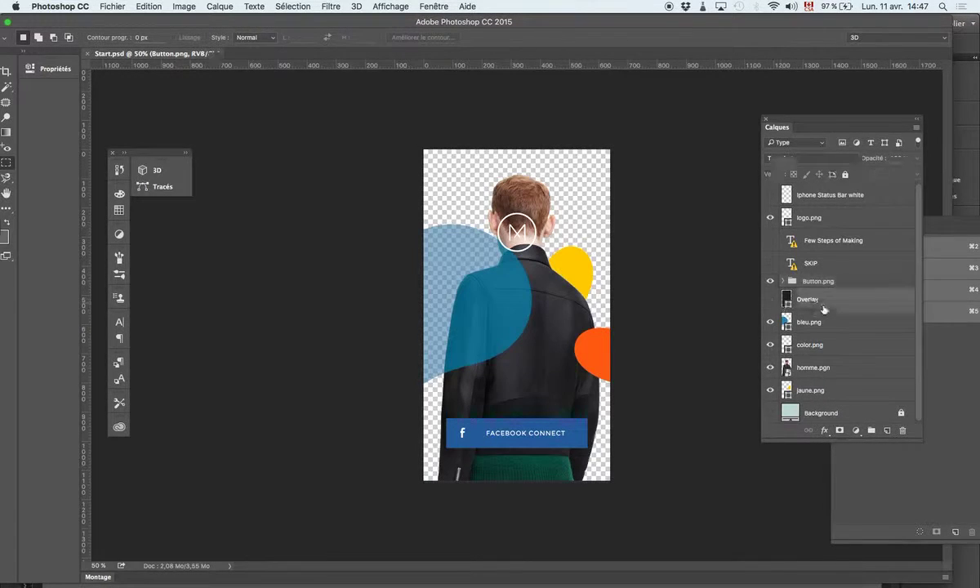
# Step: Turn on image asset generation for Start.psd and save the document
pyautogui.click(112, 6)
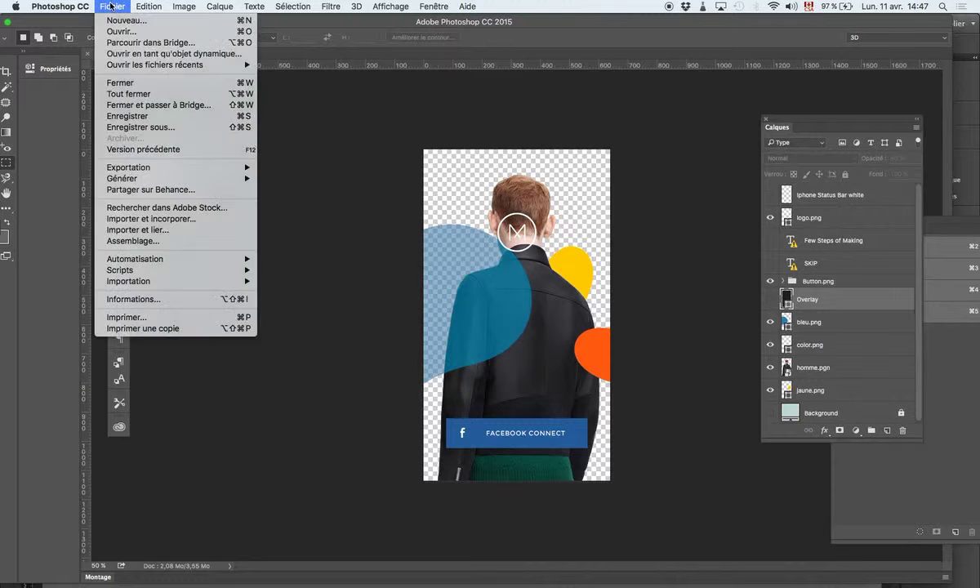
pyautogui.moveTo(161, 173)
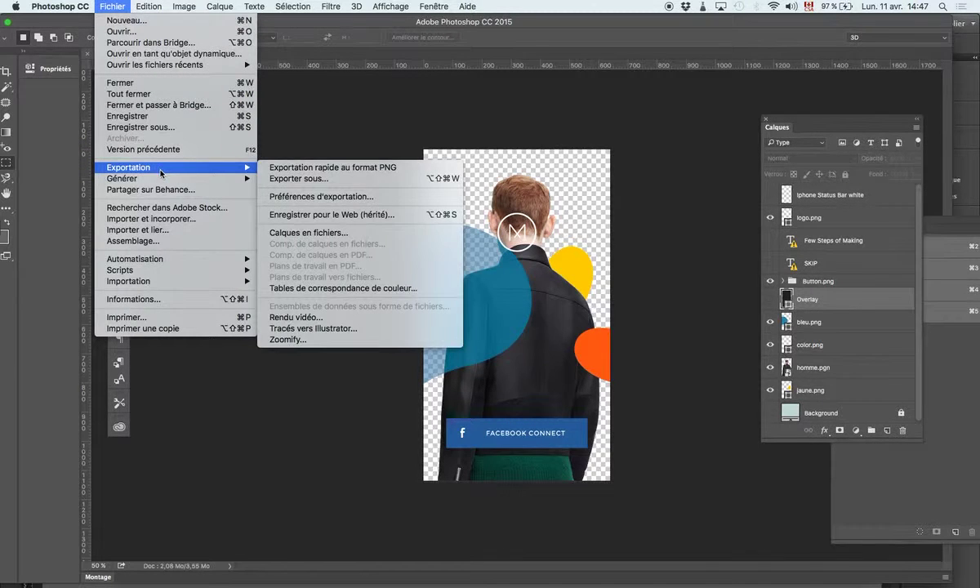
pyautogui.click(301, 177)
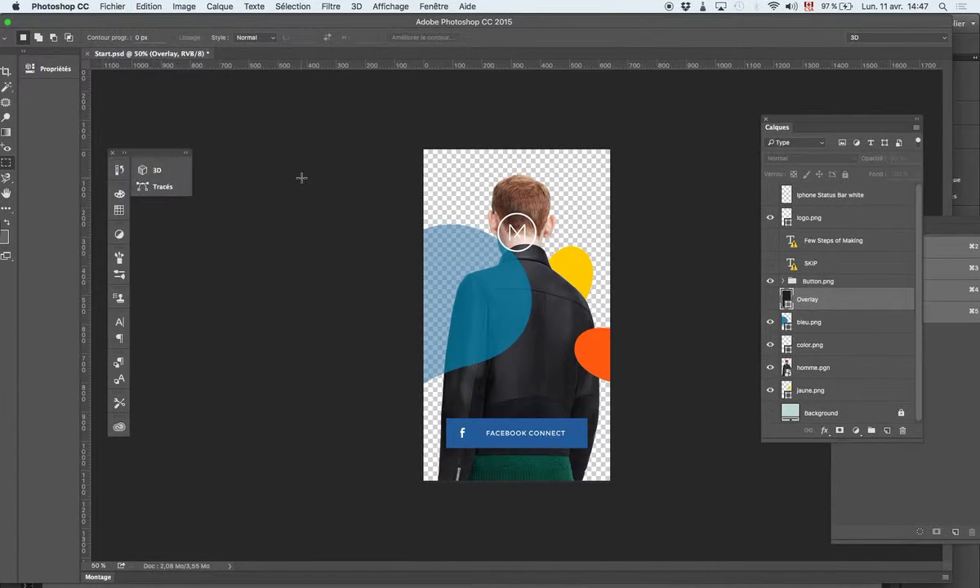
pyautogui.press('super+s')
# Step: Switch to Finder, open the Start-assets folder inside accueil, and preview bleu.png and Button.png
pyautogui.press('super+Tab')
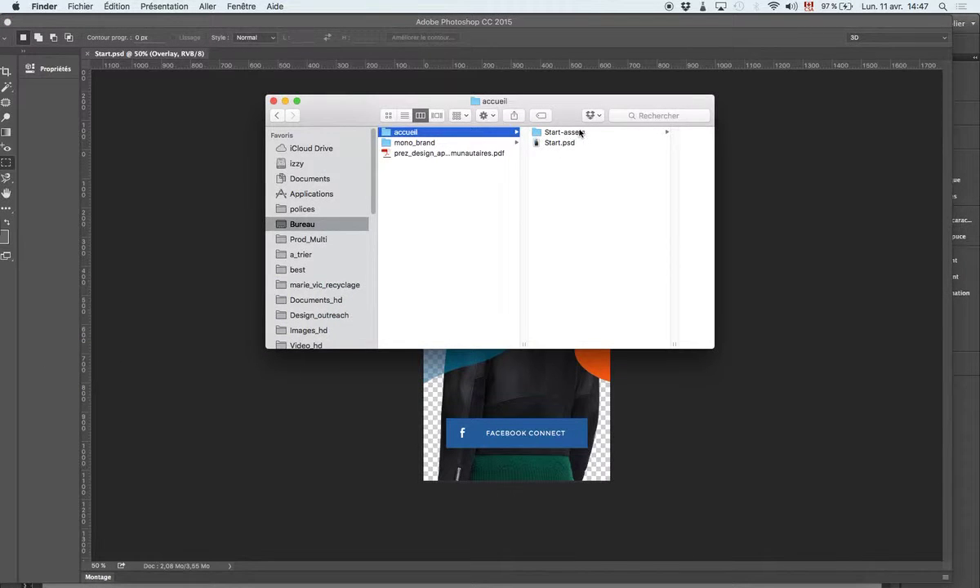
pyautogui.click(571, 133)
pyautogui.moveTo(574, 121); pyautogui.dragTo(519, 128)
pyautogui.click(539, 138)
pyautogui.press('space')
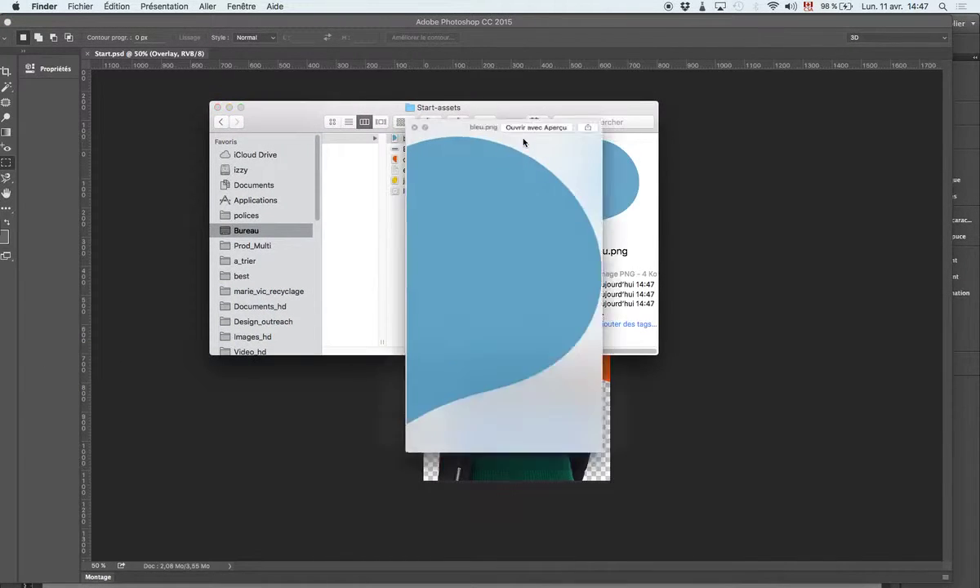
pyautogui.press('space')
pyautogui.press('Down')
pyautogui.press('space')
pyautogui.press('space')
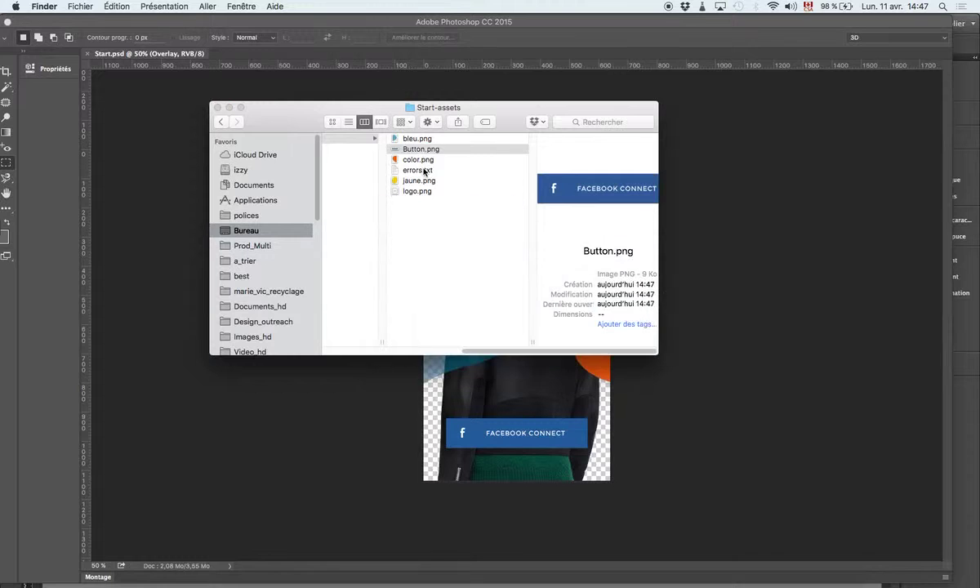
# Step: Preview the color.png, errors.txt and jaune.png files in the Start-assets folder
pyautogui.press('Down')
pyautogui.press('space')
pyautogui.press('space')
pyautogui.press('Down')
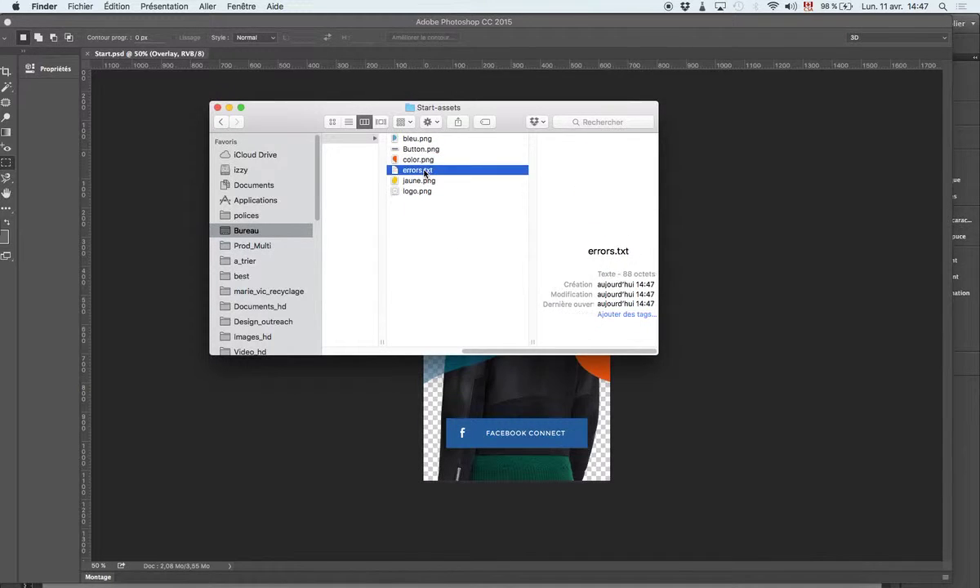
pyautogui.press('space')
pyautogui.press('space')
pyautogui.press('Down')
pyautogui.press('space')
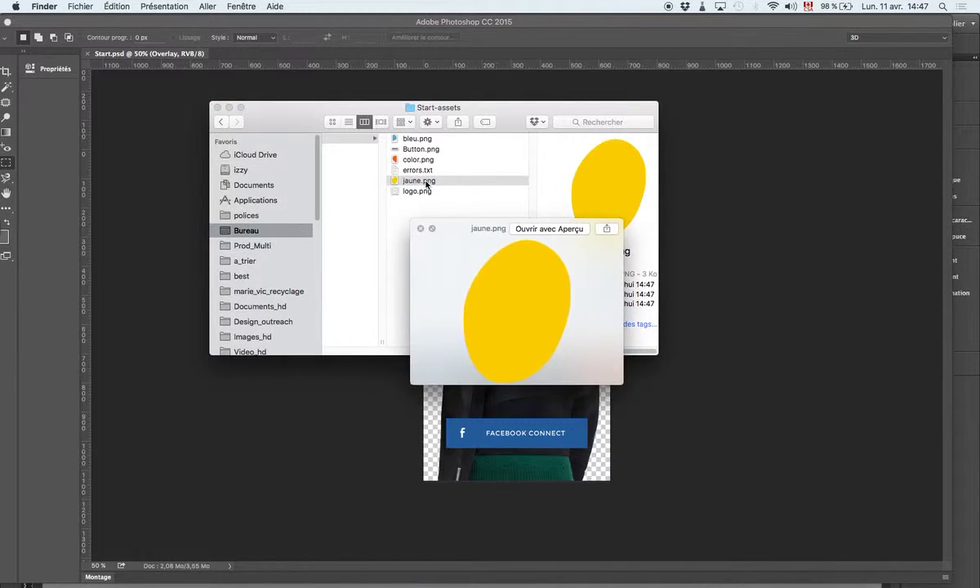
pyautogui.press('space')
pyautogui.click(426, 160)
pyautogui.press('space')
pyautogui.press('space')
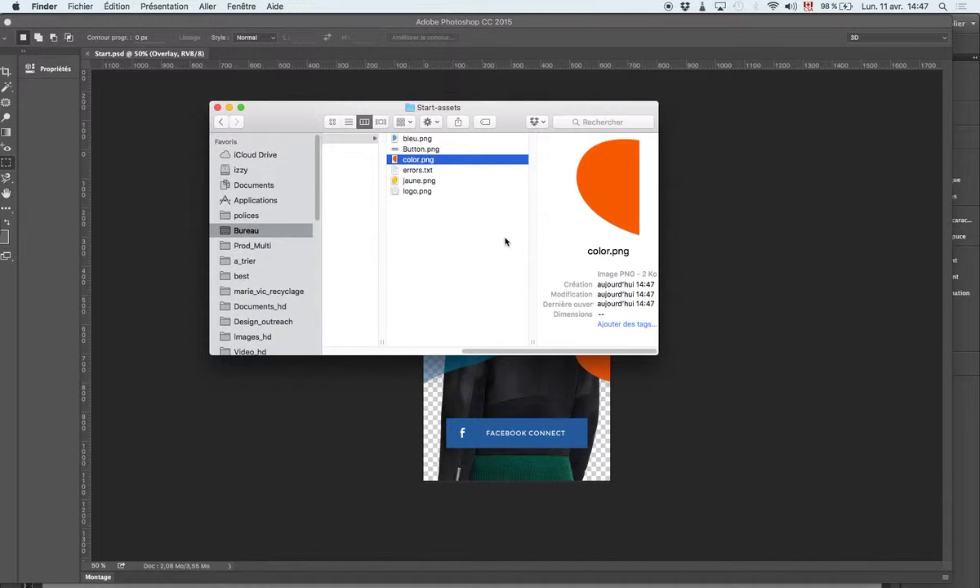
# Step: Return to Photoshop and add a layer mask to the bleu.png layer
pyautogui.click(709, 242)
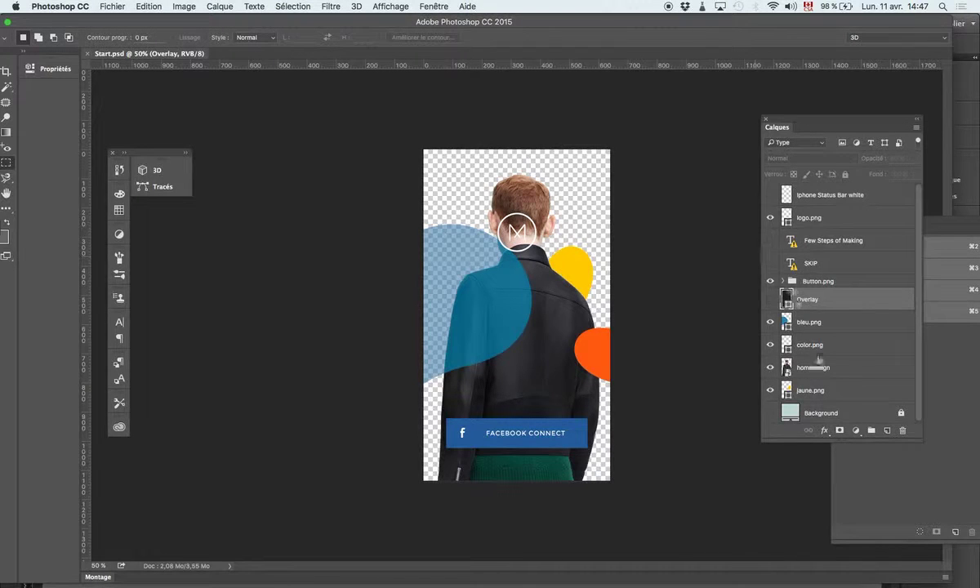
pyautogui.click(808, 322)
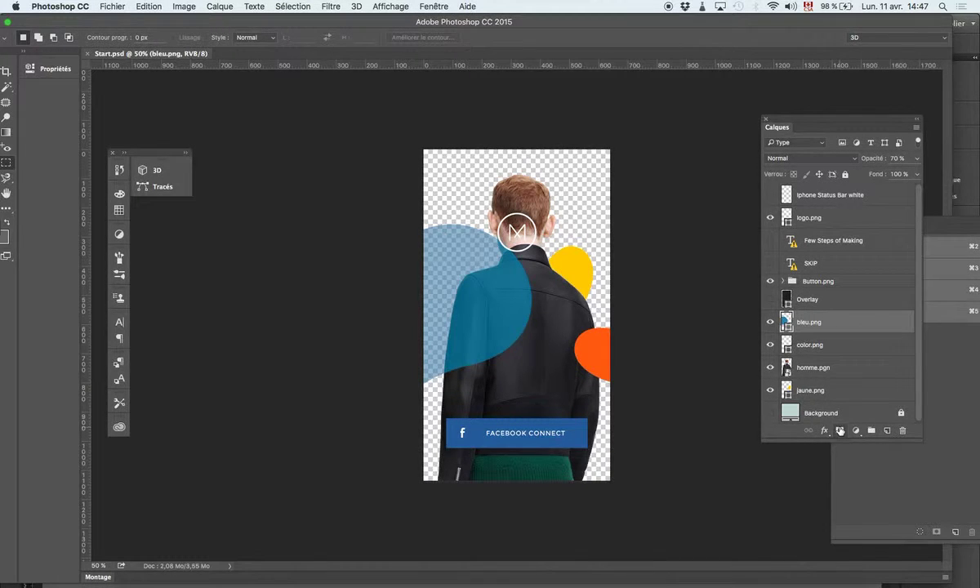
pyautogui.click(840, 430)
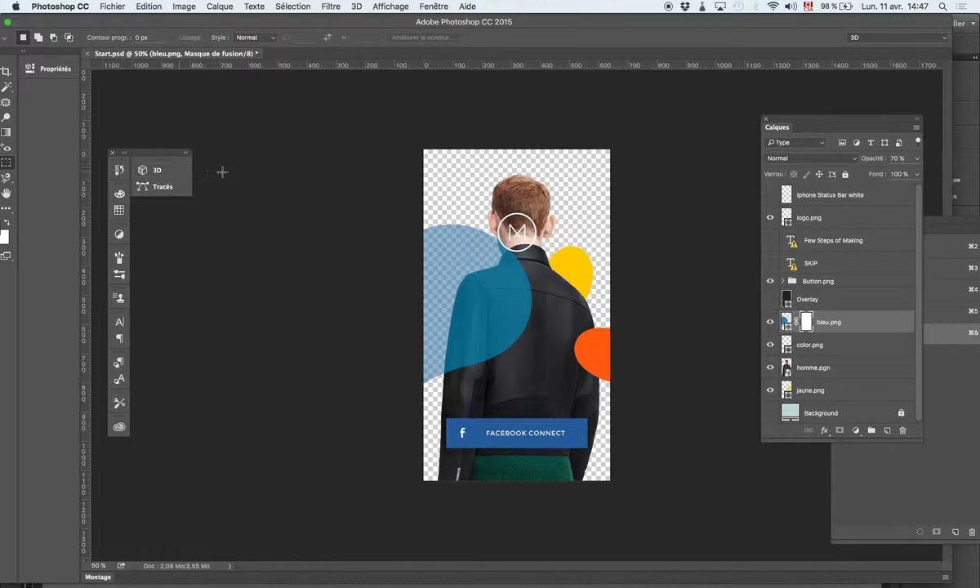
# Step: Fill the bleu.png mask with the grey foreground color everywhere outside a rectangle over the blue shape's right part, and deselect
pyautogui.moveTo(137, 21); pyautogui.dragTo(189, 21)
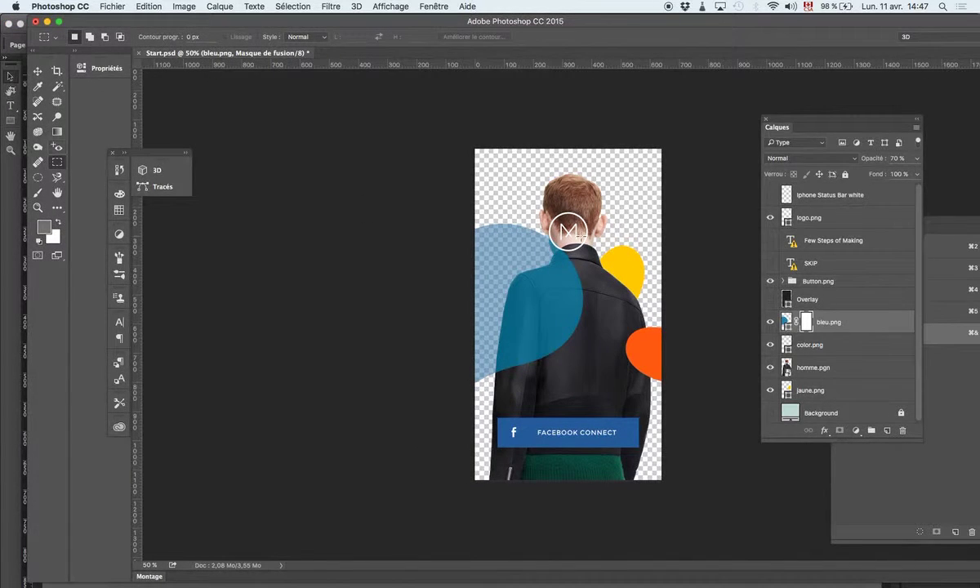
pyautogui.moveTo(633, 243); pyautogui.dragTo(539, 312)
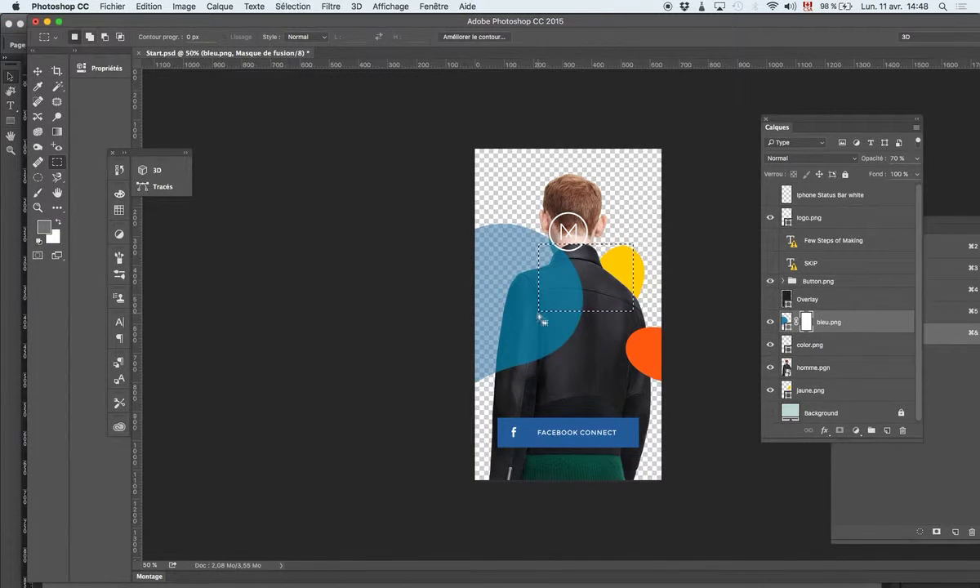
pyautogui.press('super+shift+i')
pyautogui.hotkey('alt', 'BackSpace')
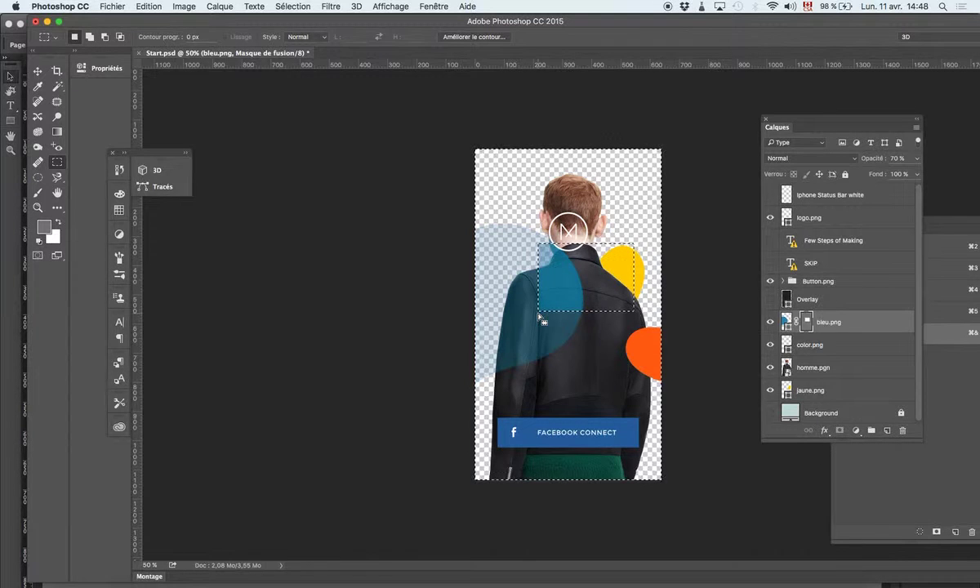
pyautogui.press('super+d')
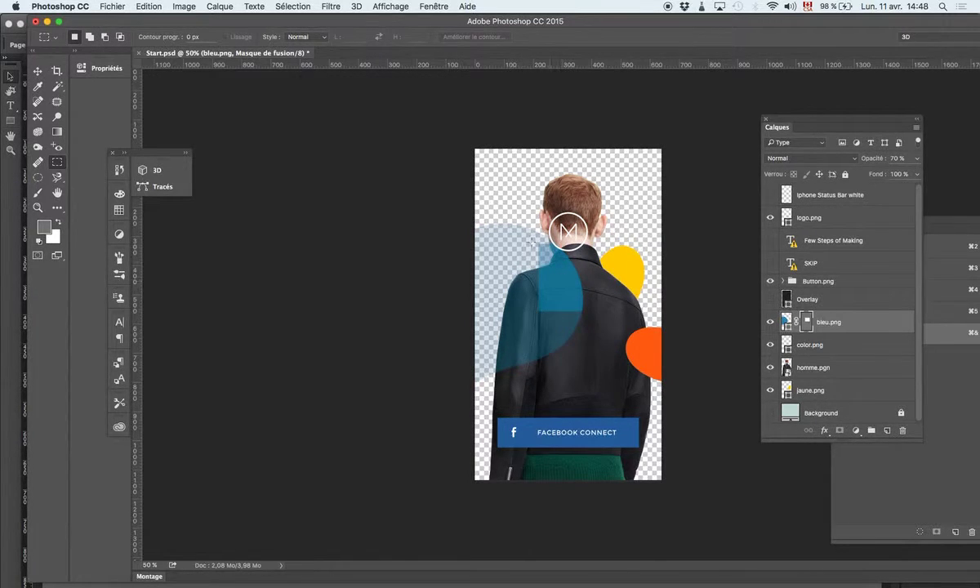
# Step: Set bleu.png's opacity to 100% and fill its mask with white outside a slightly larger rectangle around the previous one, and deselect
pyautogui.moveTo(529, 239); pyautogui.dragTo(600, 323)
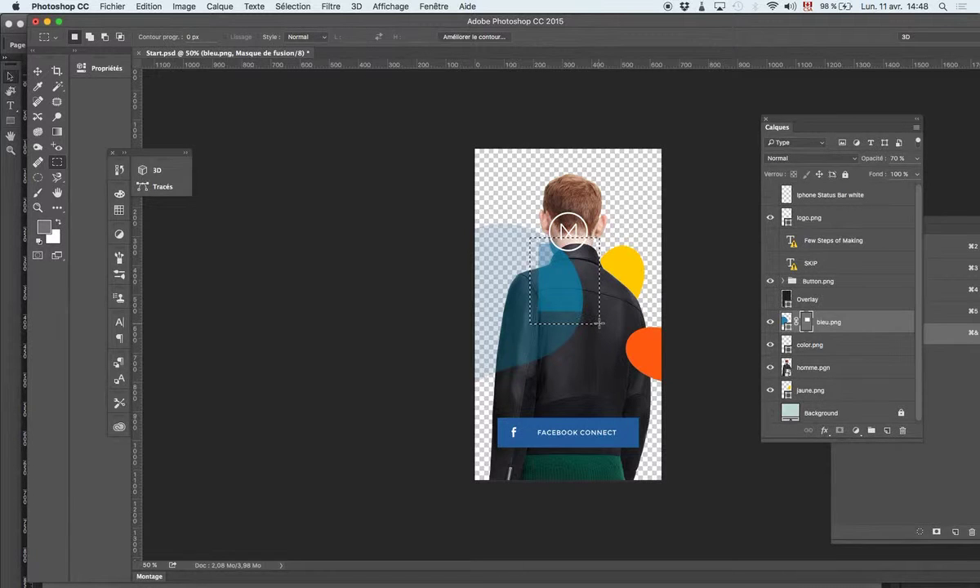
pyautogui.press('0')
pyautogui.press('shift+super+i')
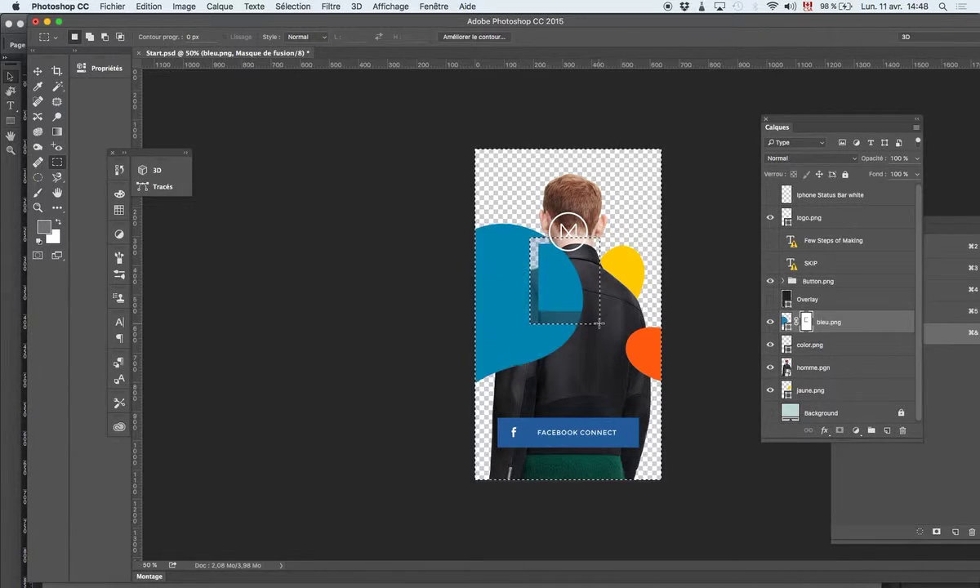
pyautogui.press('super+d')
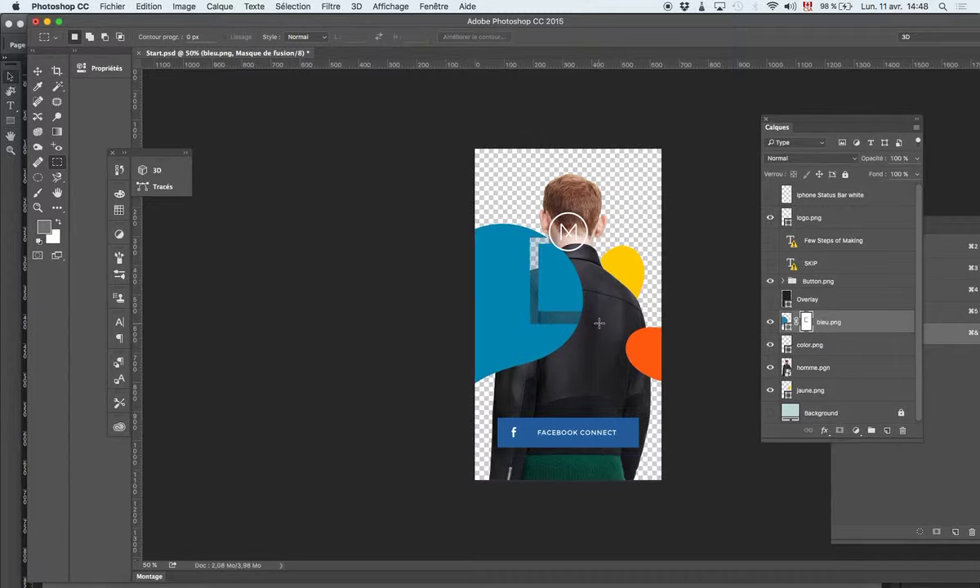
# Step: Save the document and preview the regenerated bleu.png from the Start-assets folder in Finder
pyautogui.press('super+s')
pyautogui.press('super+Tab')
pyautogui.click(431, 138)
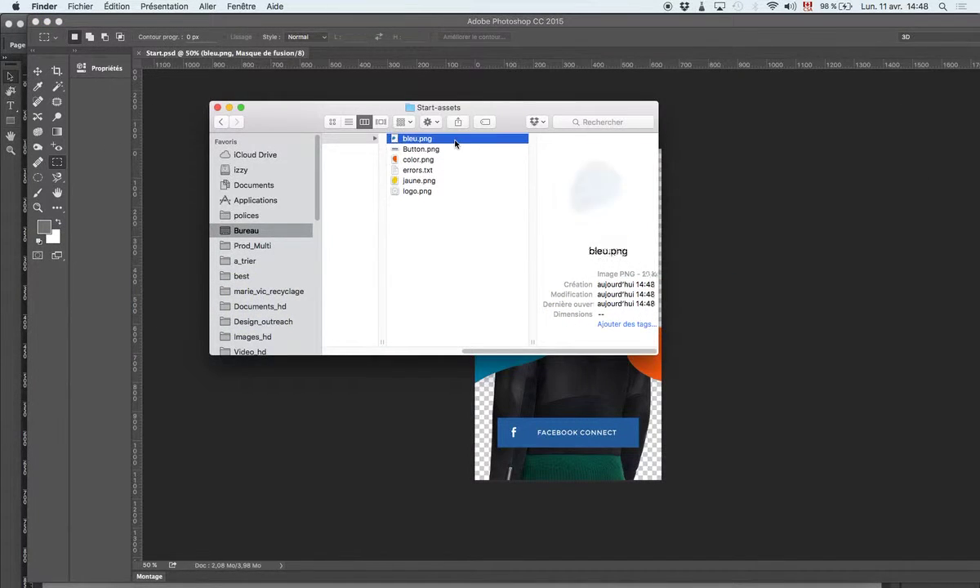
pyautogui.press('space')
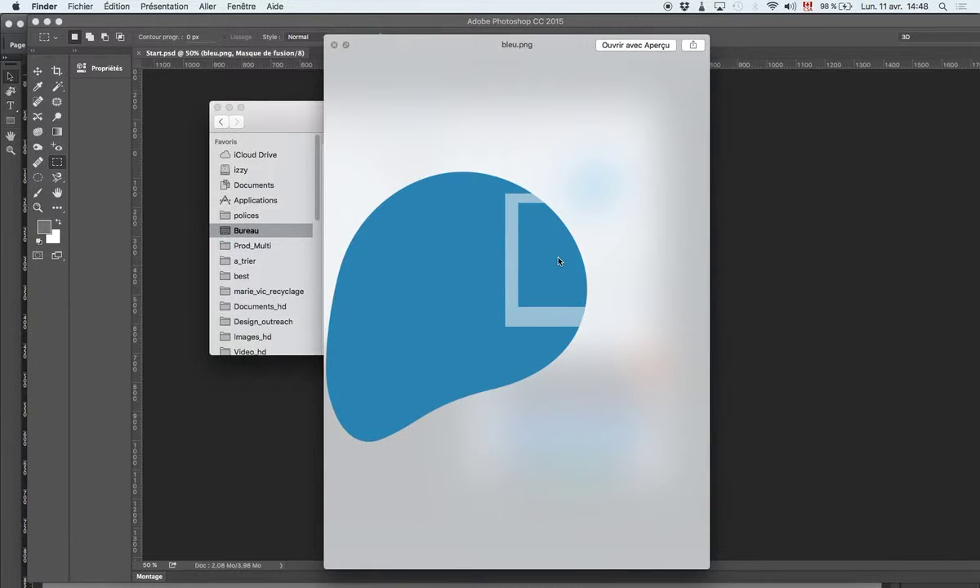
# Step: Return to Photoshop, undo the mask fills and opacity change on bleu.png so the mask is plain white at 70% opacity, and deselect
pyautogui.press('space')
pyautogui.press('super+Tab')
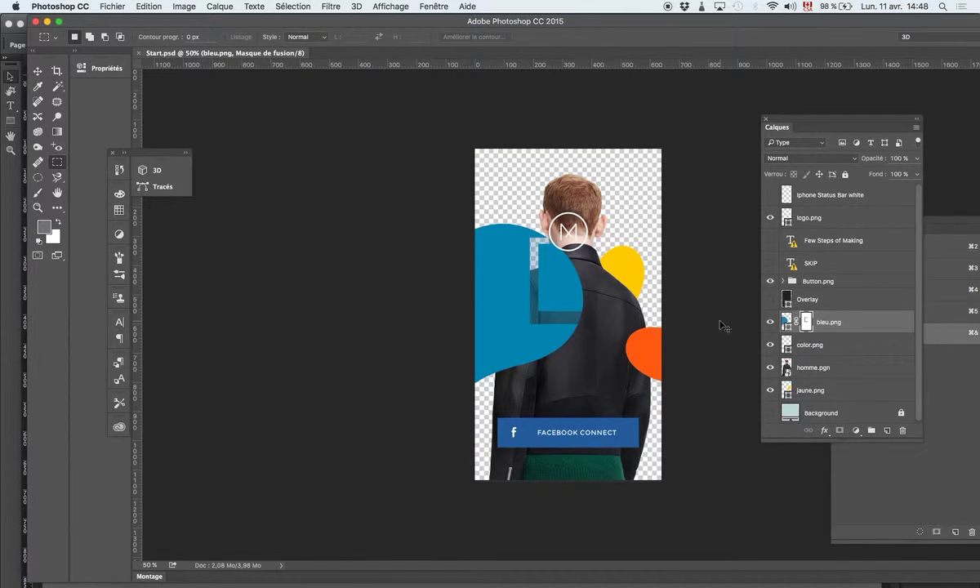
pyautogui.press('super+shift+d')
pyautogui.hotkey('alt', 'BackSpace')
pyautogui.press('super+z')
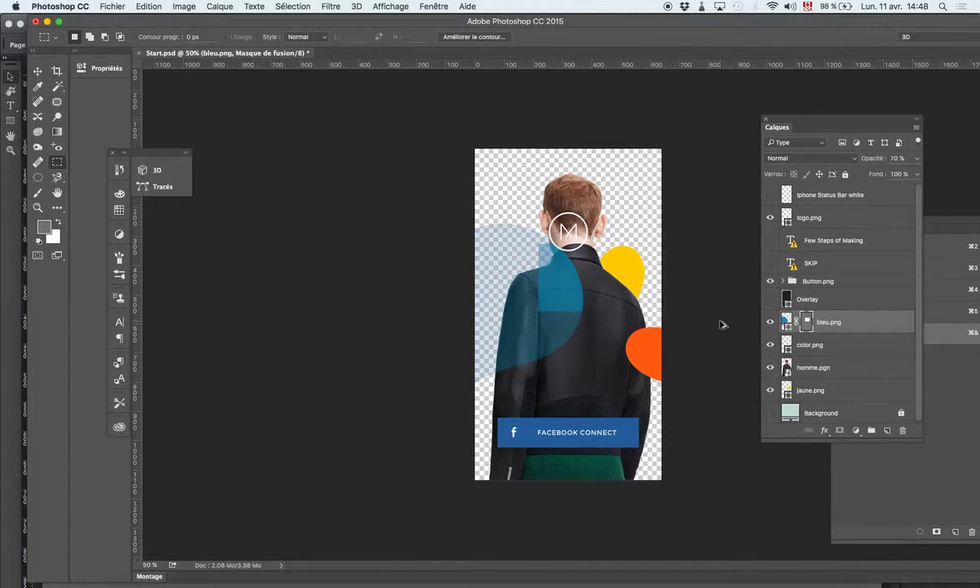
pyautogui.press('super+d')
pyautogui.press('7')
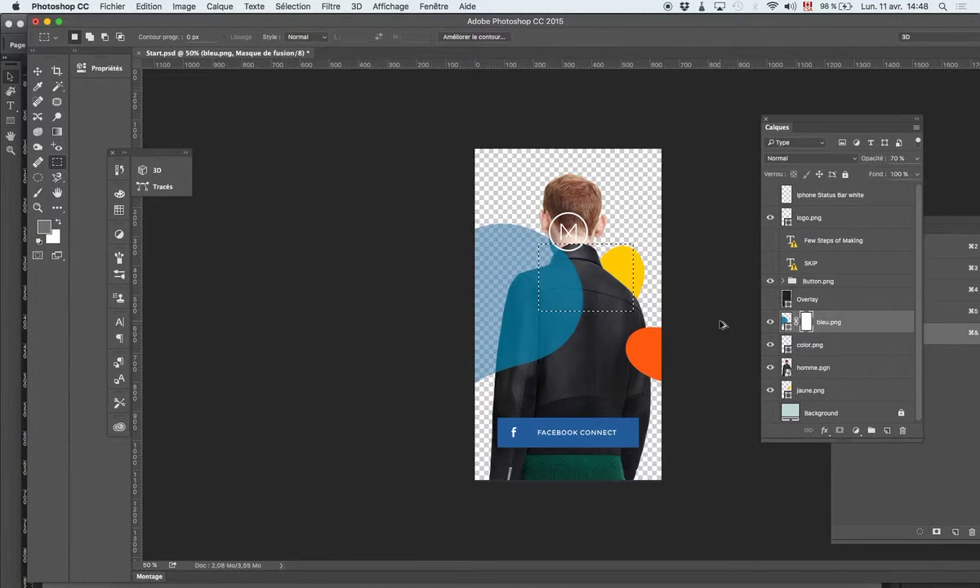
pyautogui.press('super+d')
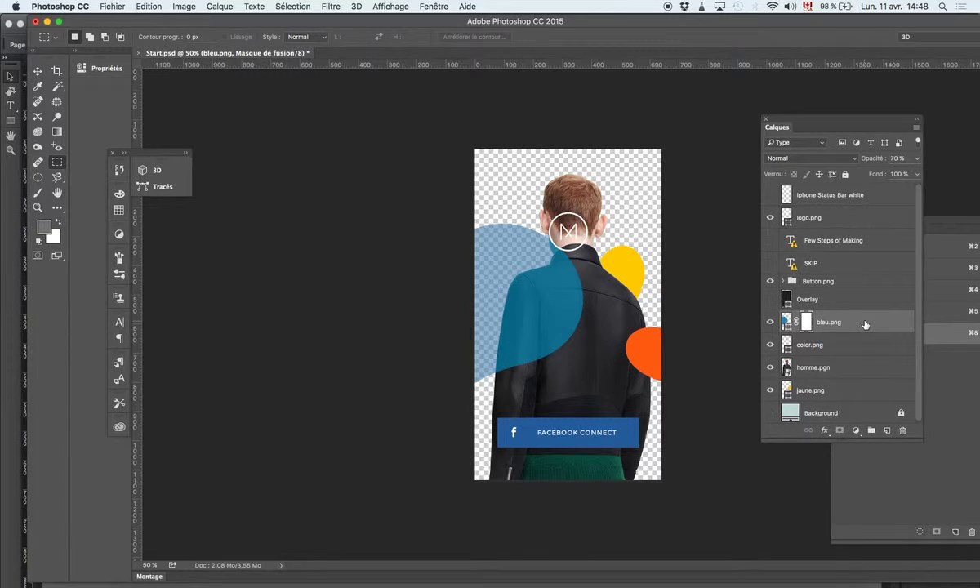
# Step: Switch to Finder and look through the generated files in the Start-assets folder from bleu.png to logo.png
pyautogui.press('super+Tab')
pyautogui.click(427, 141)
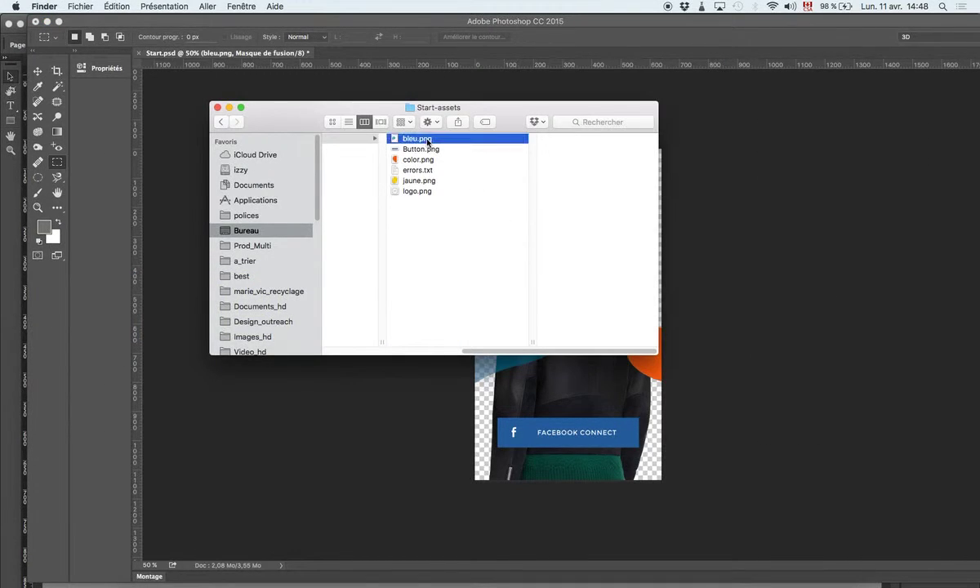
pyautogui.press('Down')
pyautogui.press('Down')
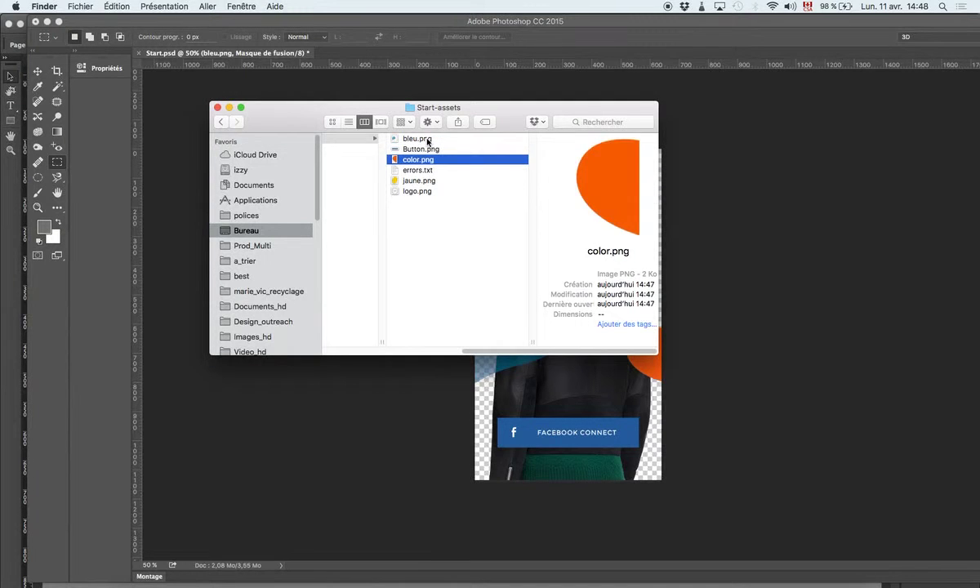
pyautogui.press('Down')
pyautogui.press('Down')
pyautogui.press('Down')
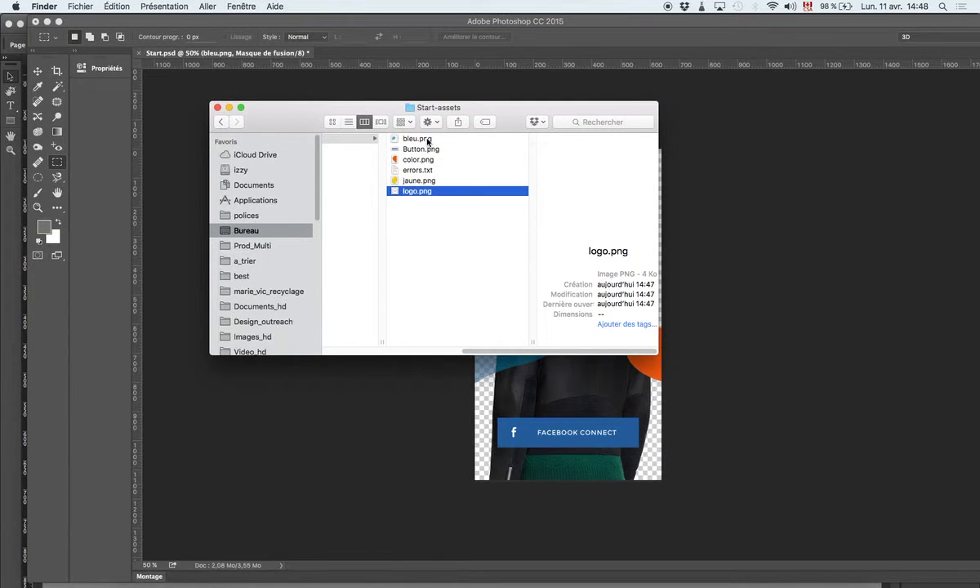
pyautogui.press('space')
pyautogui.press('space')
# Step: In Photoshop, rename the homme.pgn layer to homme.png, save the document, and return to the Start-assets folder in Finder
pyautogui.click(815, 208)
pyautogui.click(821, 376)
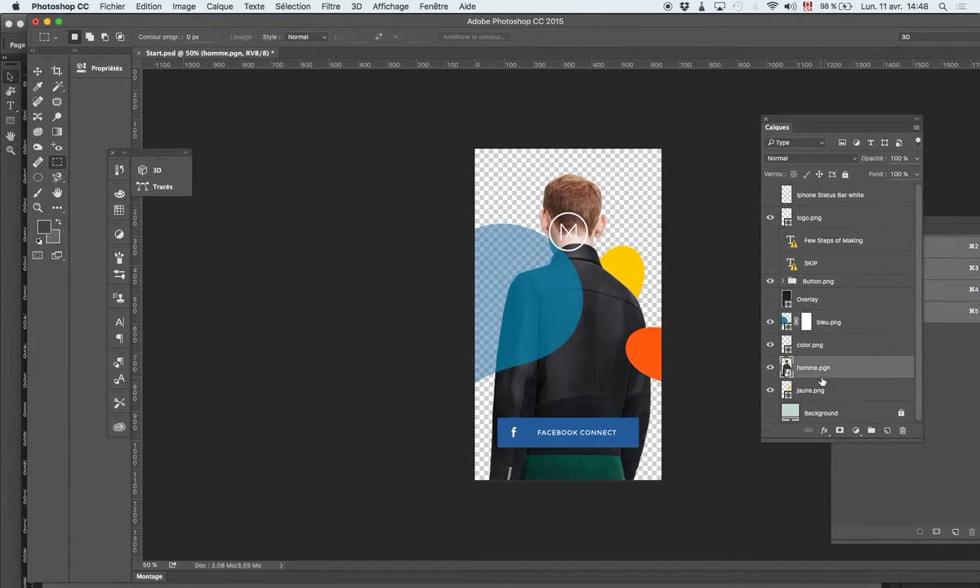
pyautogui.click(831, 367)
pyautogui.press('Return')
pyautogui.press('super+Tab')
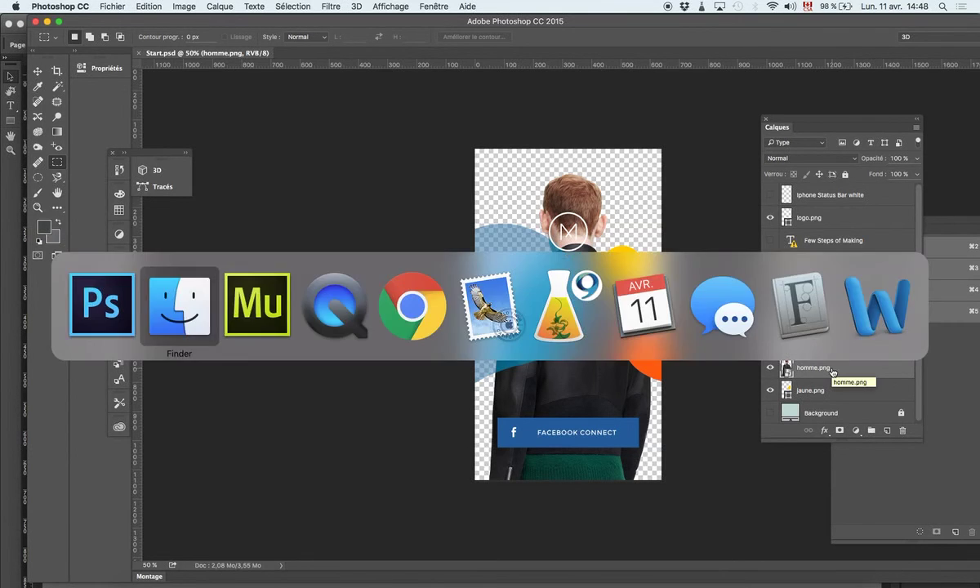
pyautogui.click(404, 159)
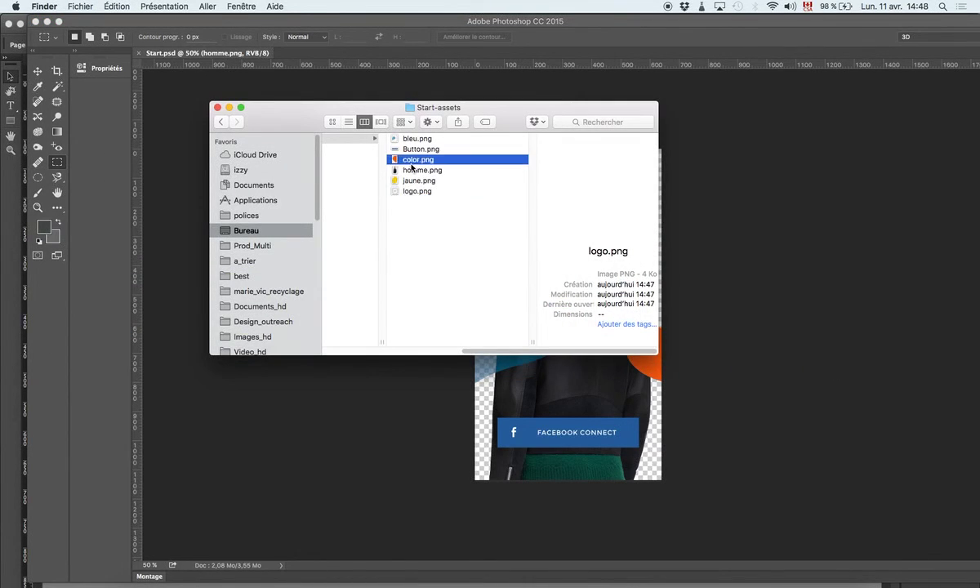